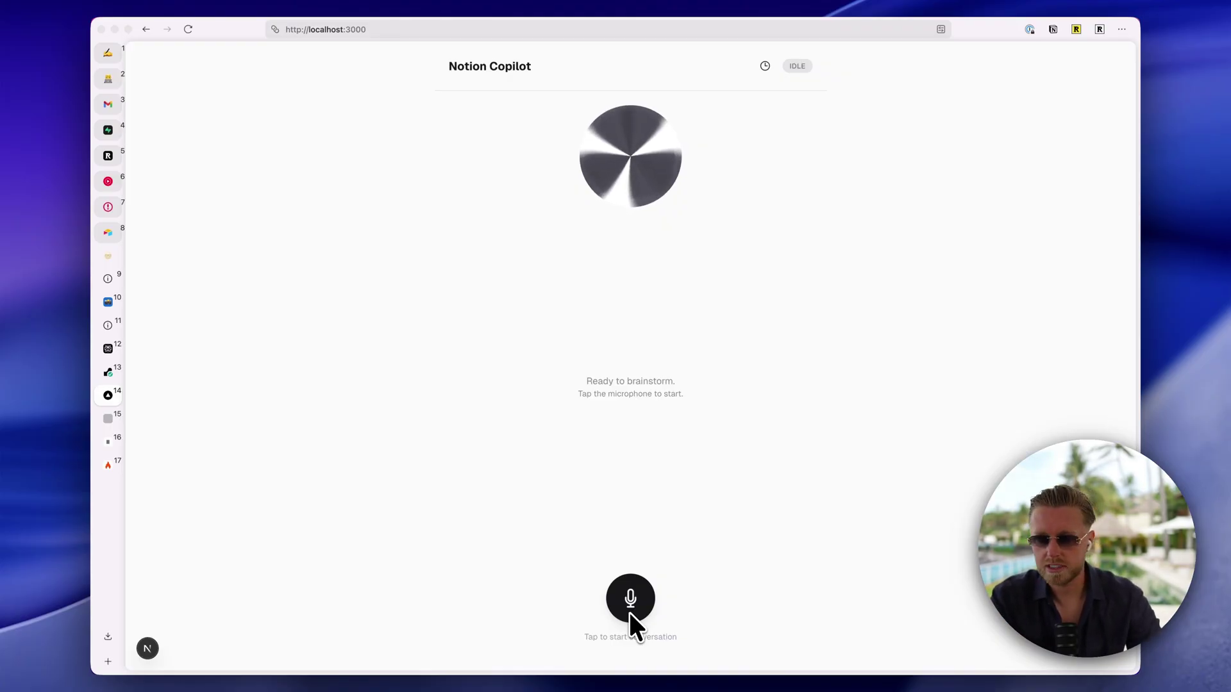
# Talk through achieving complete life freedom by voice with the Notion Copilot agent, then end the call.
pyautogui.click(631, 612)
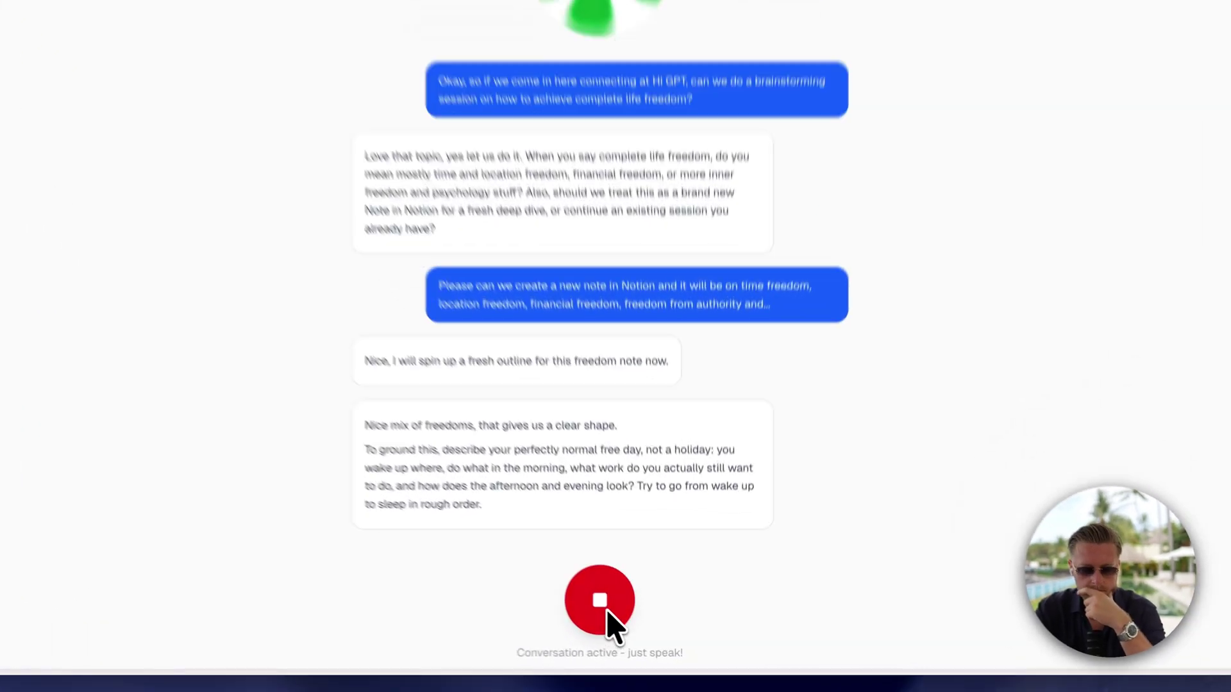
pyautogui.click(644, 625)
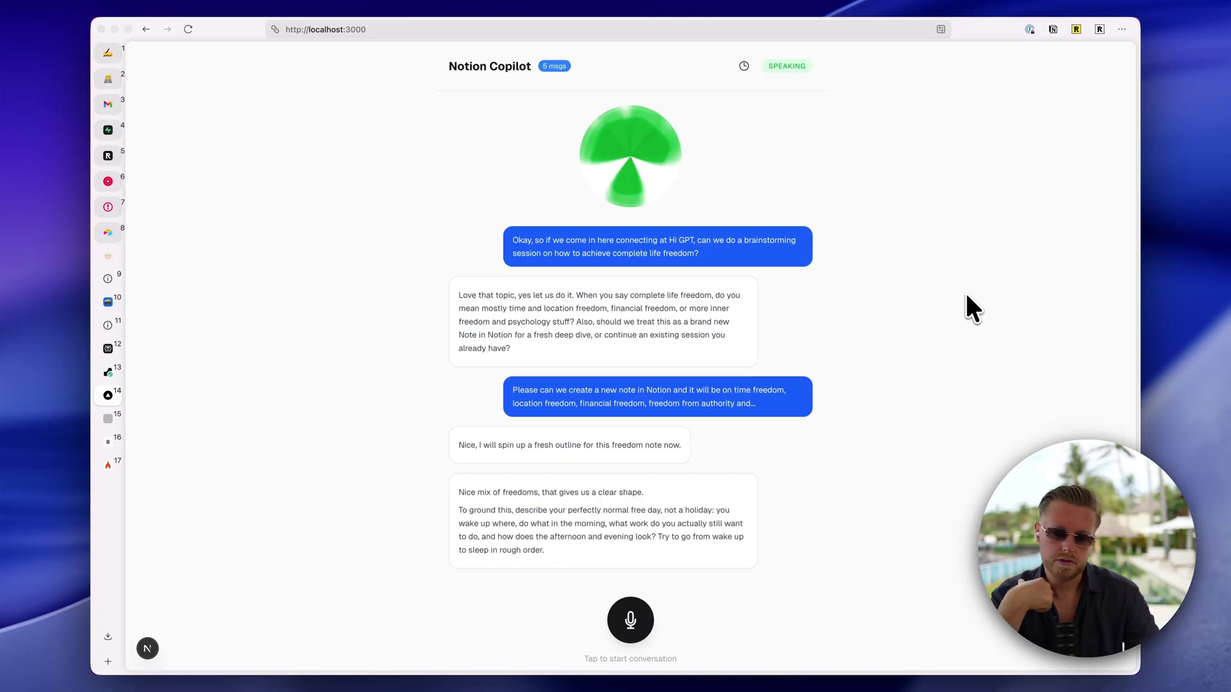
# Switch to the 11.ai assistant page.
pyautogui.click(108, 442)
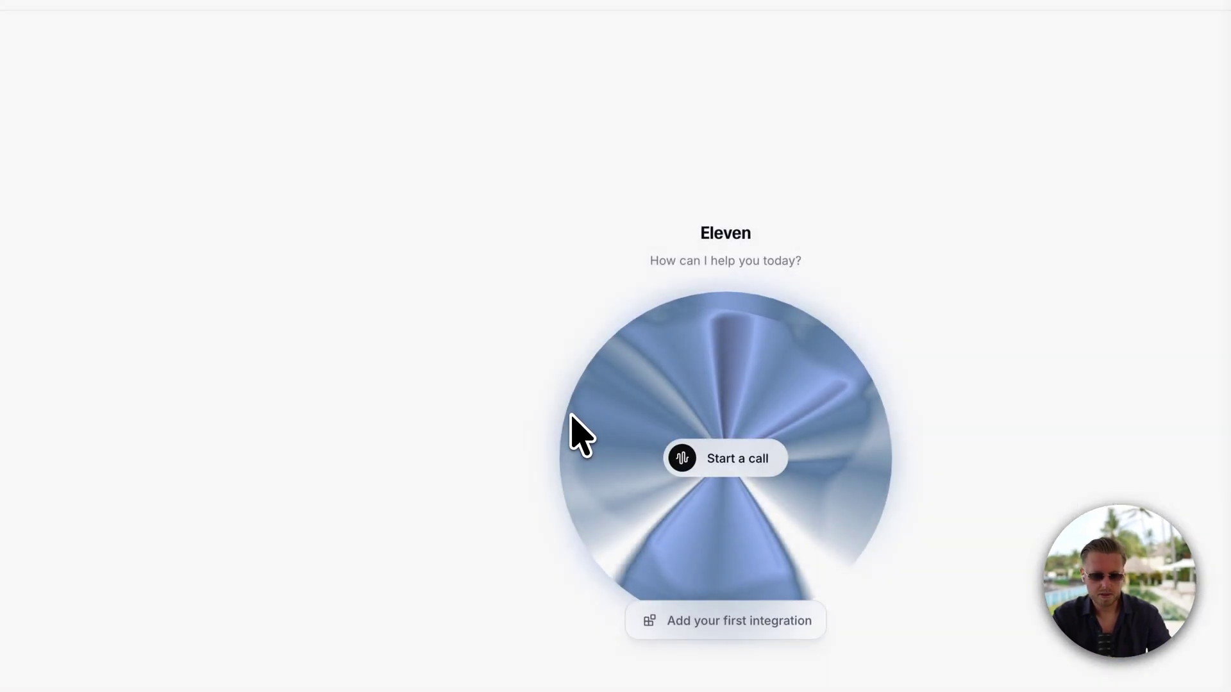
pyautogui.click(286, 49)
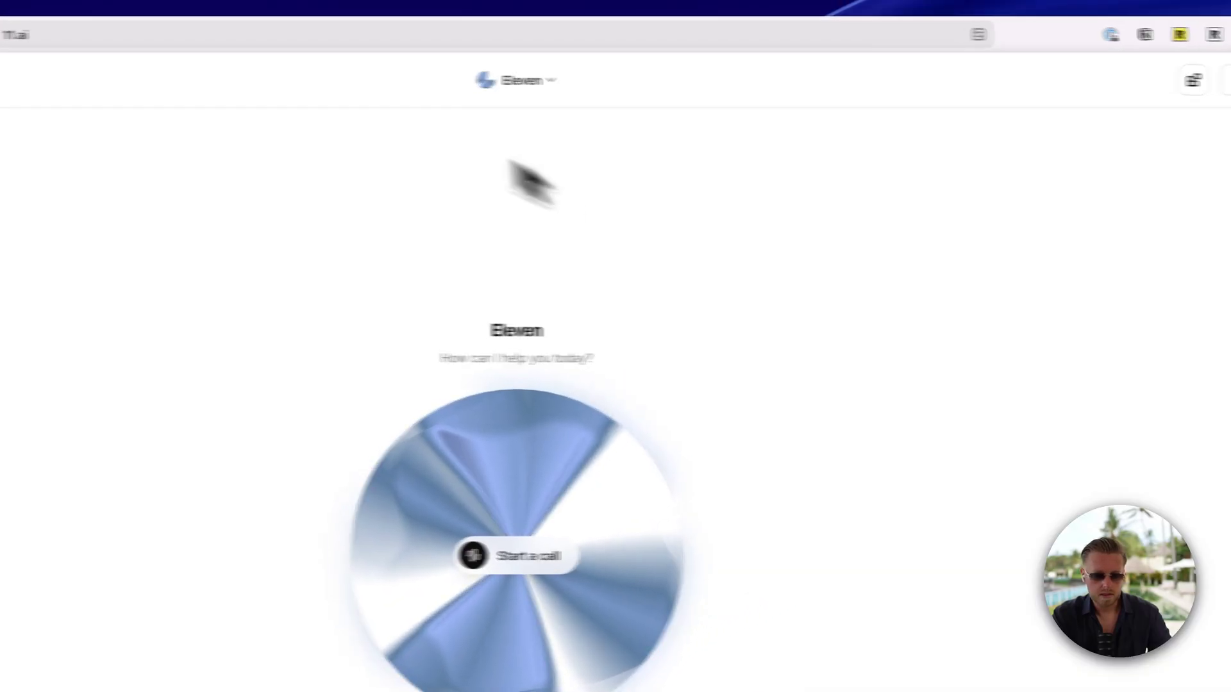
pyautogui.click(321, 40)
pyautogui.click(303, 359)
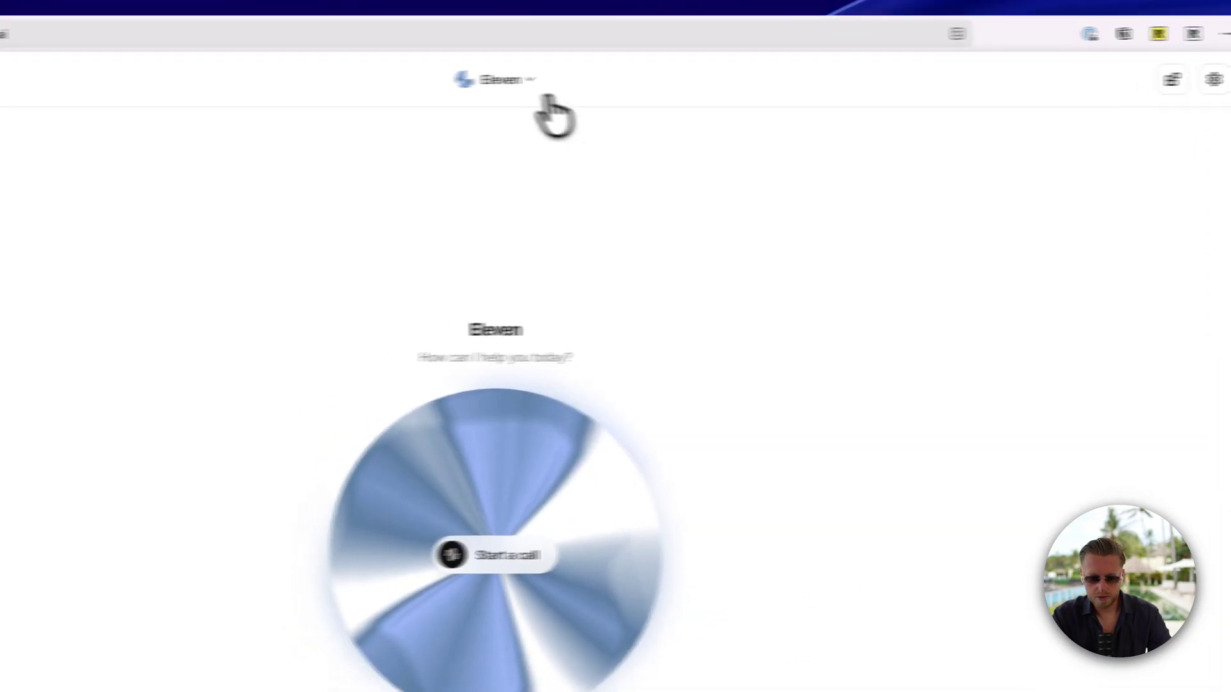
# Create a new Eleven assistant with the Archer voice and open its integrations manager.
pyautogui.click(497, 80)
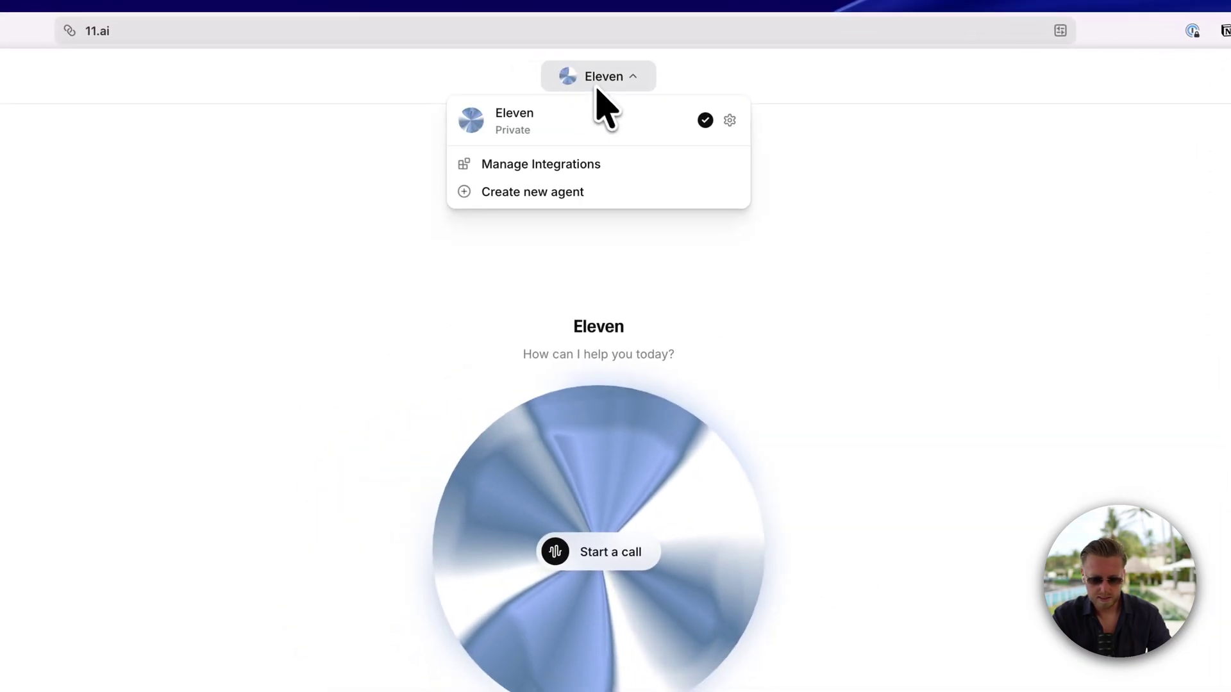
pyautogui.click(499, 193)
pyautogui.press('Tab')
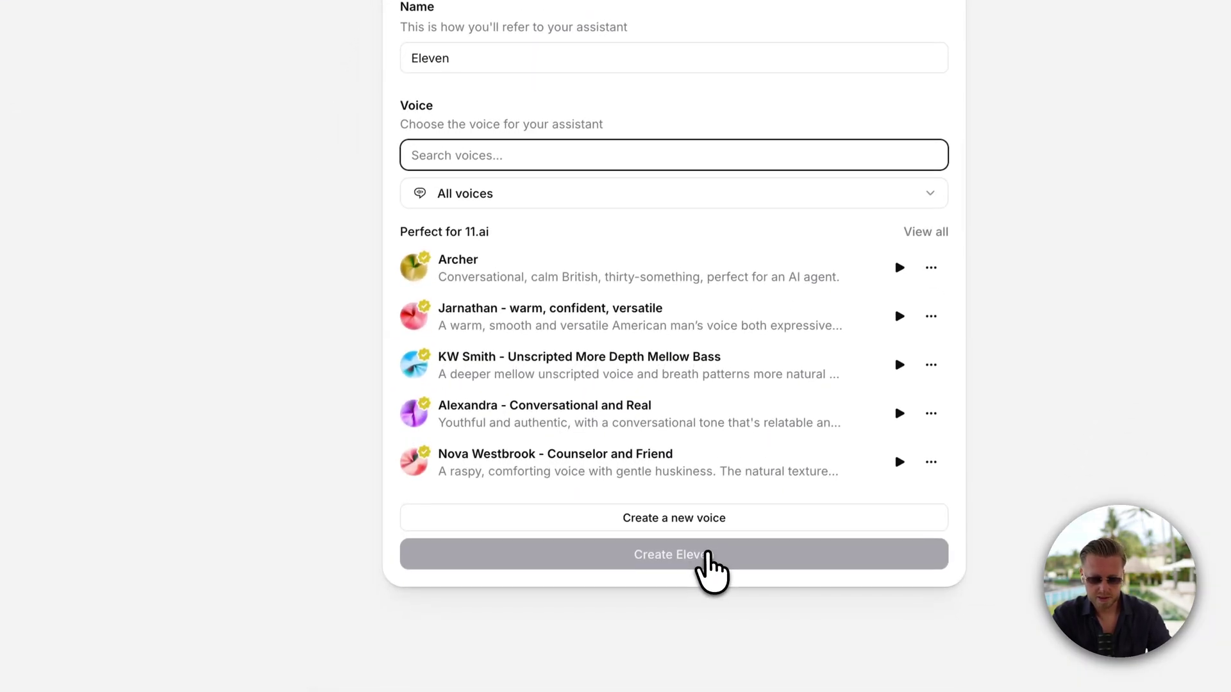
pyautogui.click(543, 277)
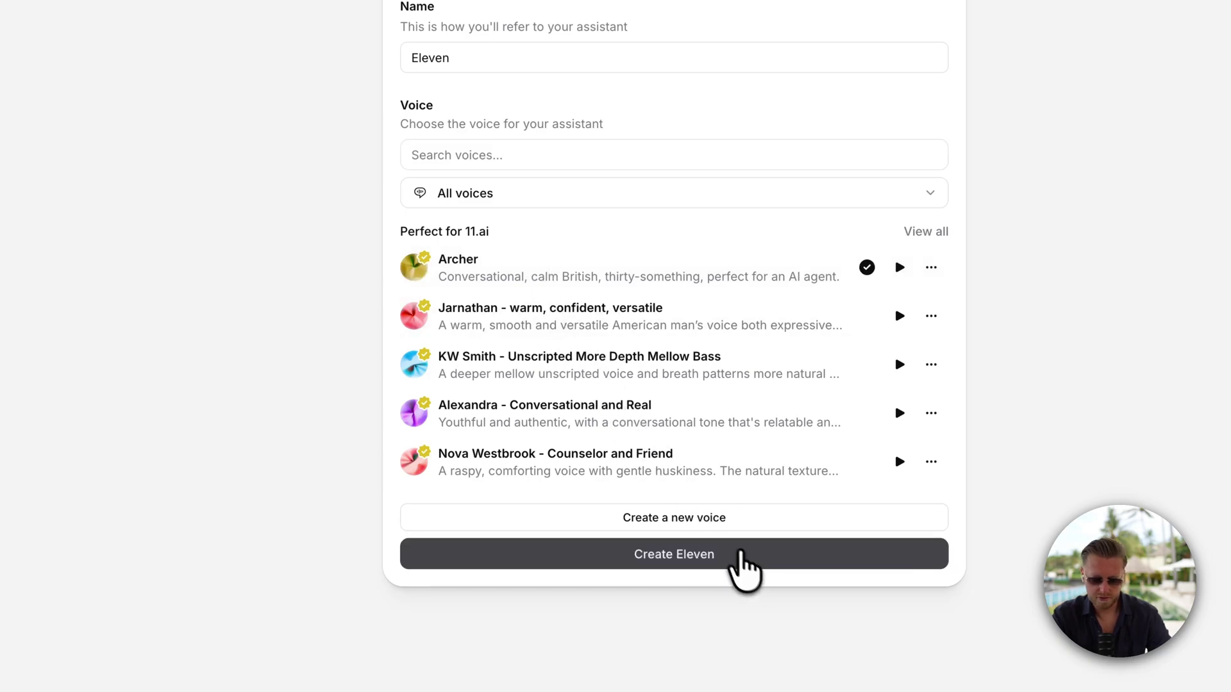
pyautogui.click(732, 542)
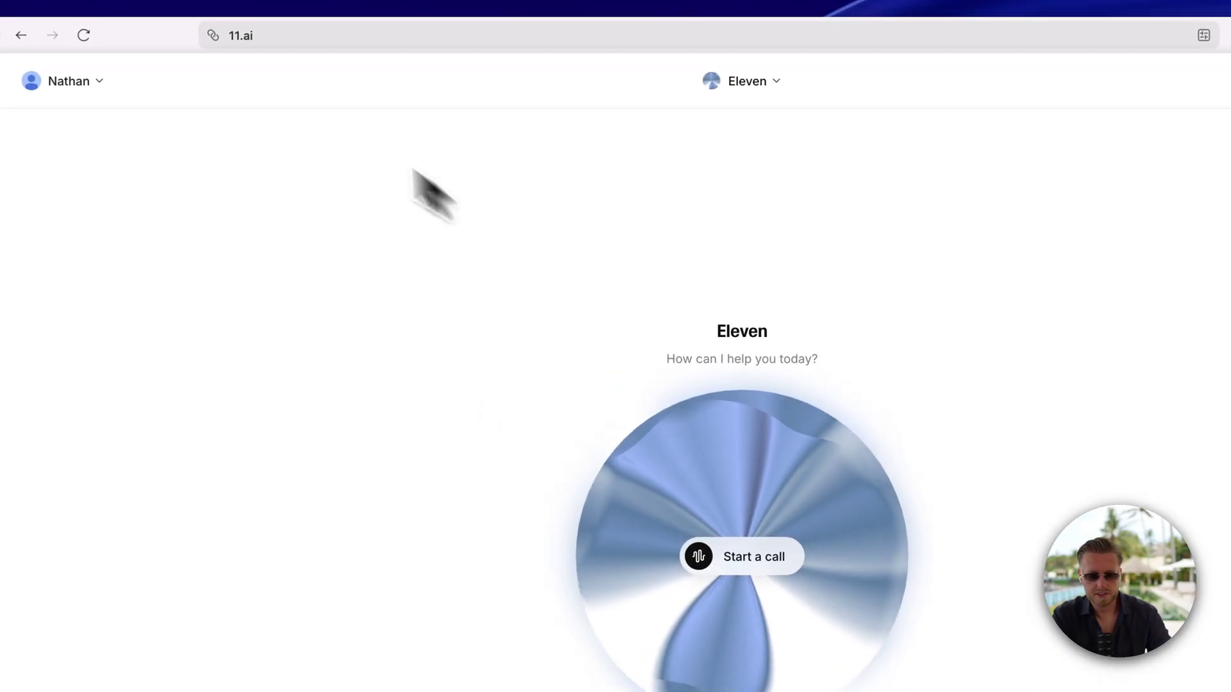
pyautogui.click(595, 518)
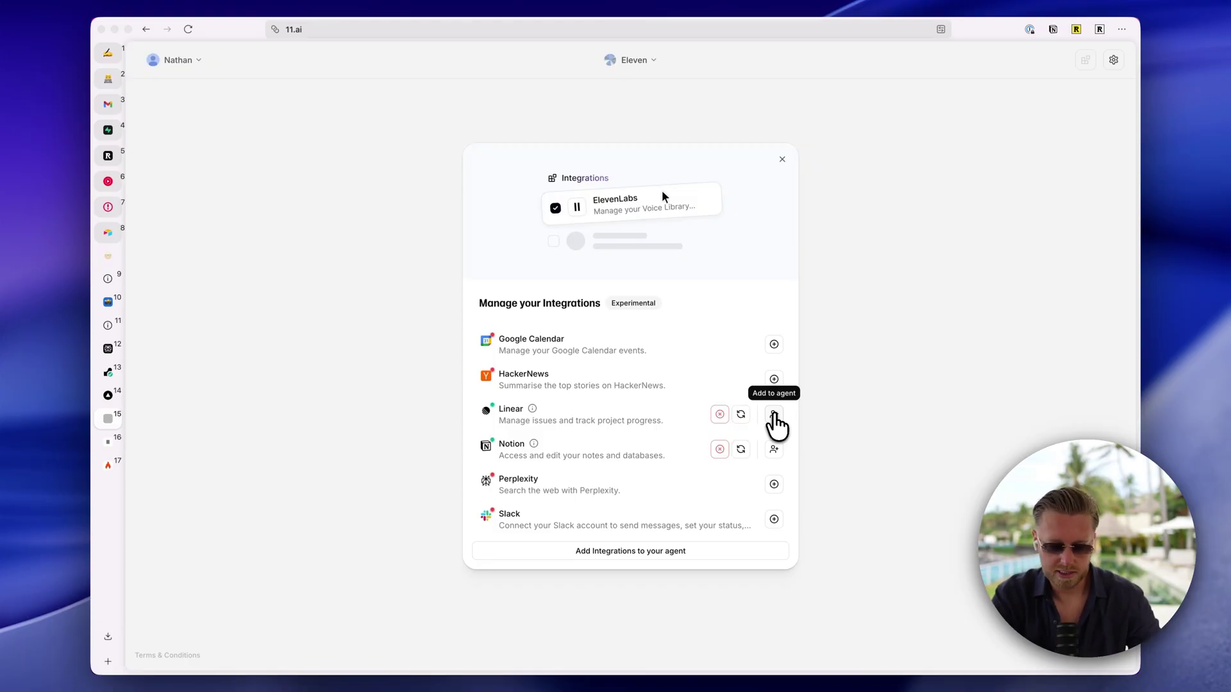
pyautogui.moveTo(530, 447)
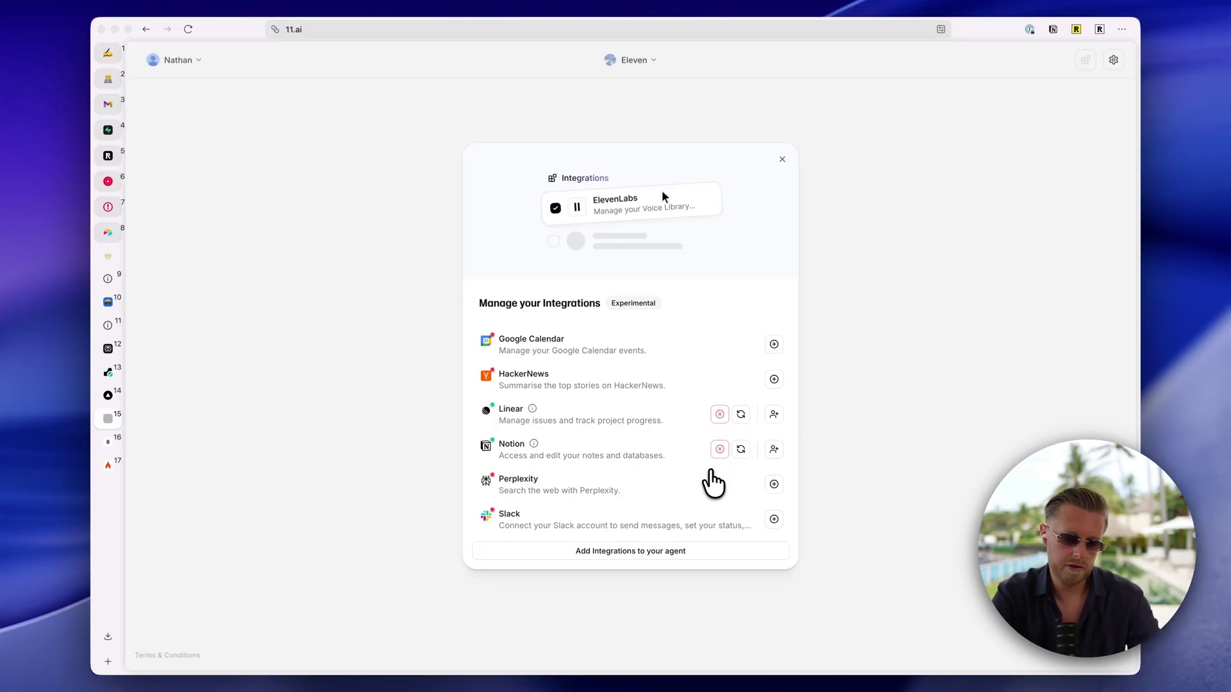
pyautogui.click(320, 30)
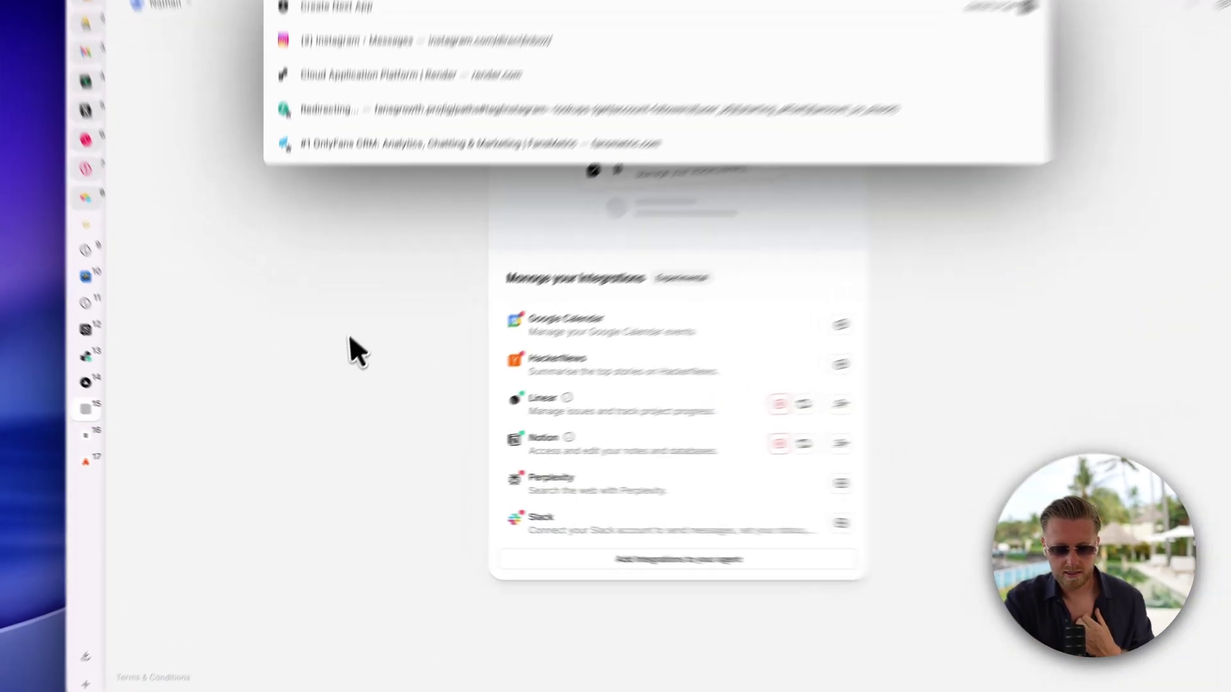
# Open Testing Locally's Agent tab: Notion brainstorming prompt, Archer voice, English, GPT-5.1.
pyautogui.click(352, 348)
pyautogui.click(107, 442)
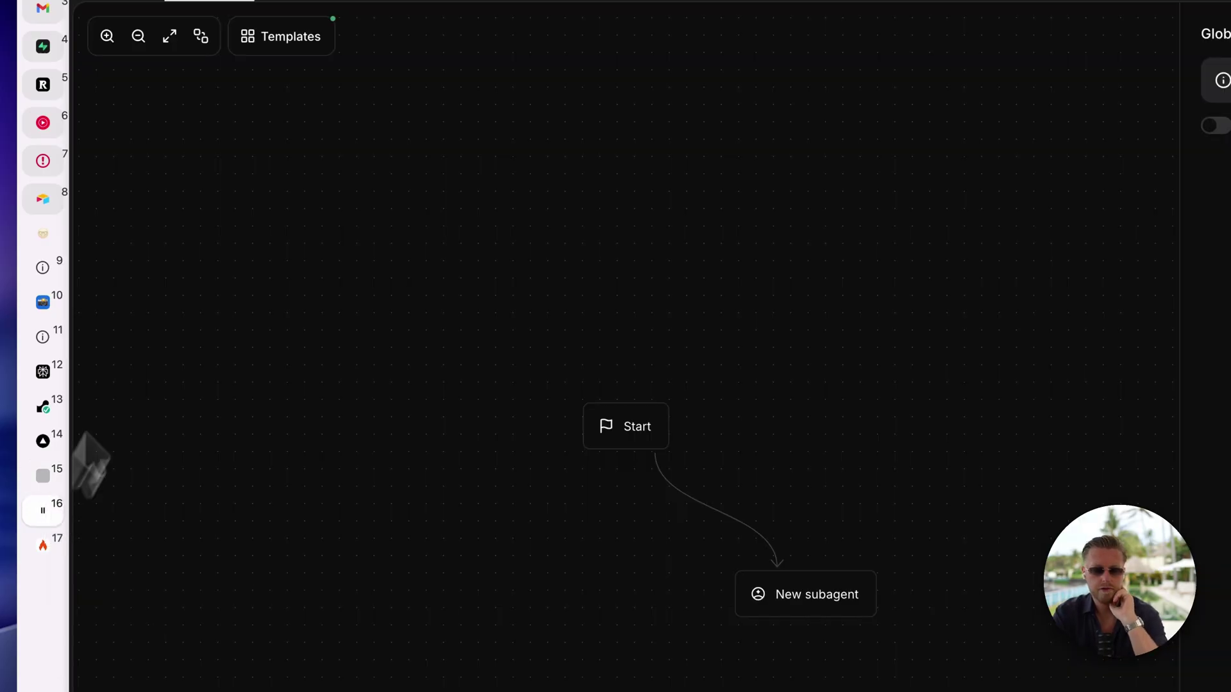
pyautogui.click(93, 83)
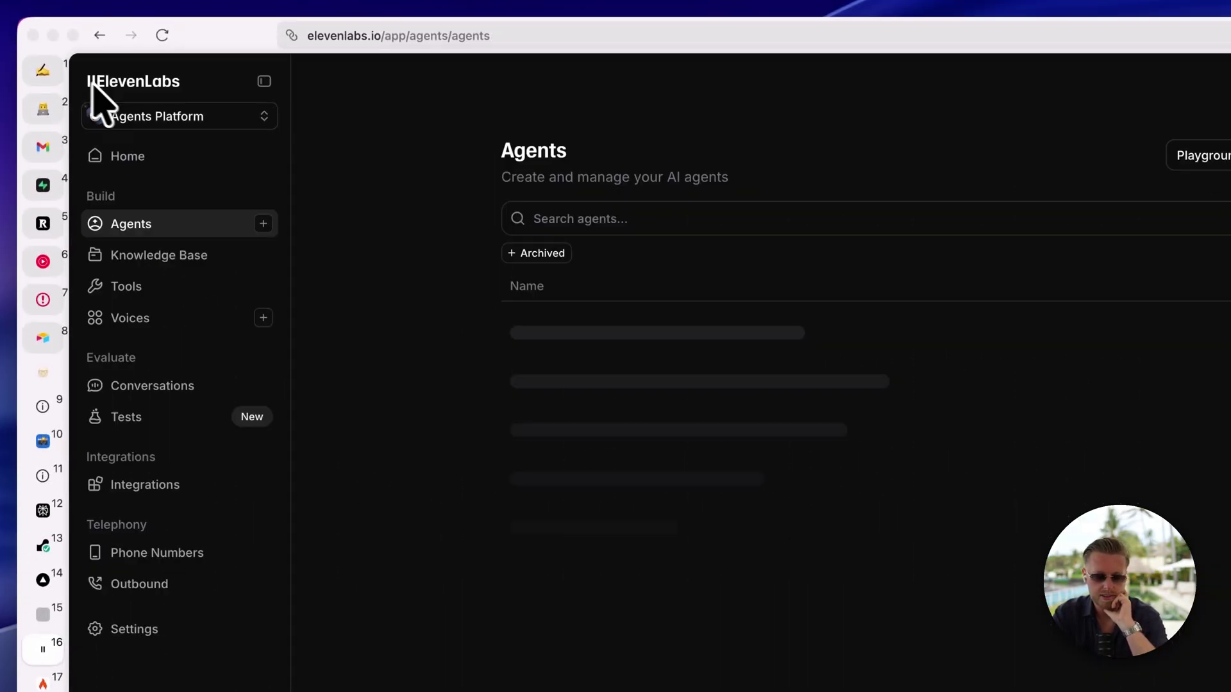
pyautogui.click(205, 122)
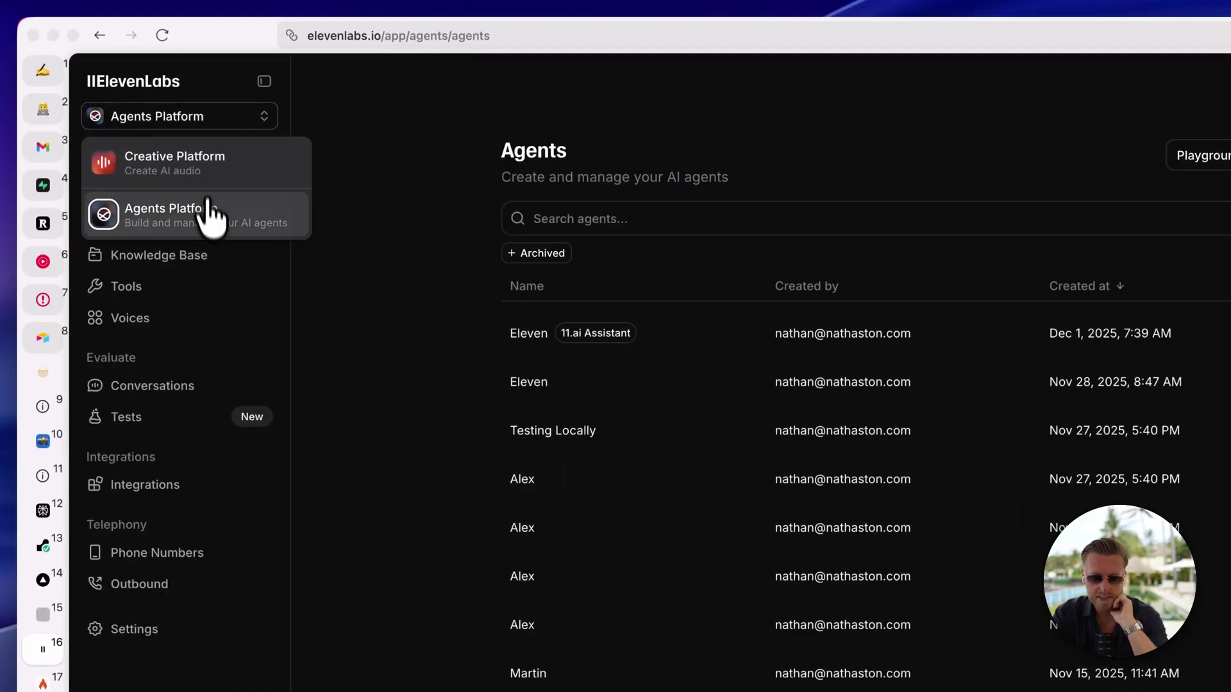
pyautogui.click(930, 169)
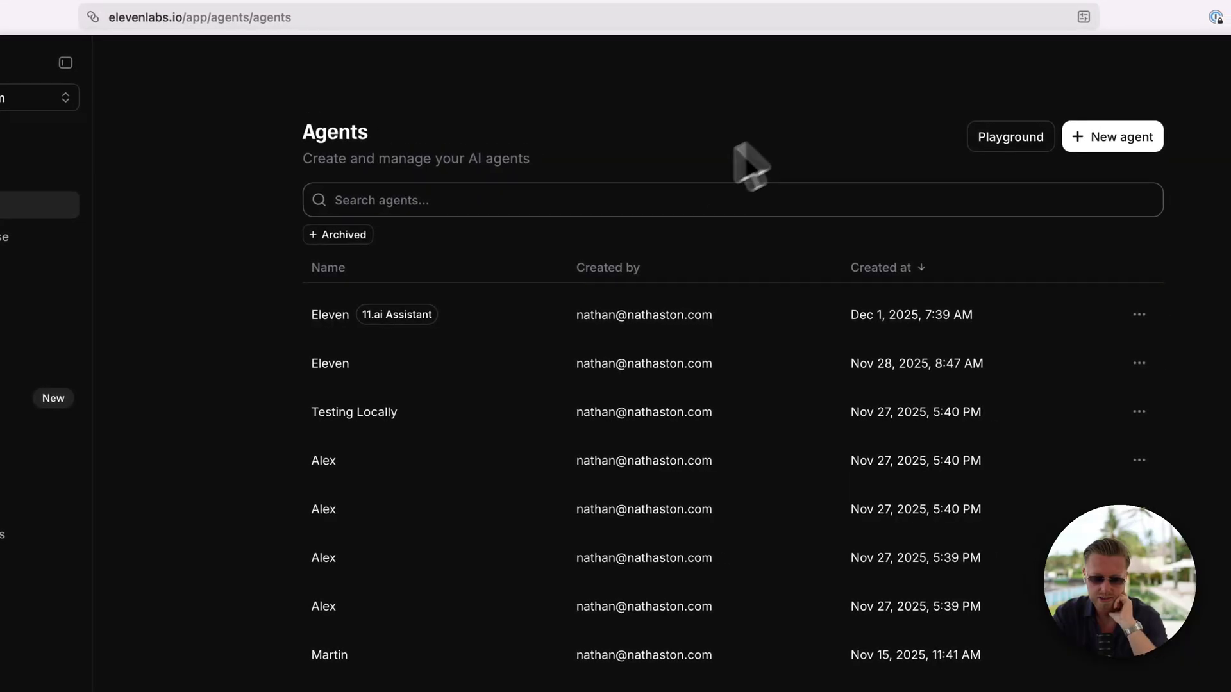
pyautogui.click(379, 417)
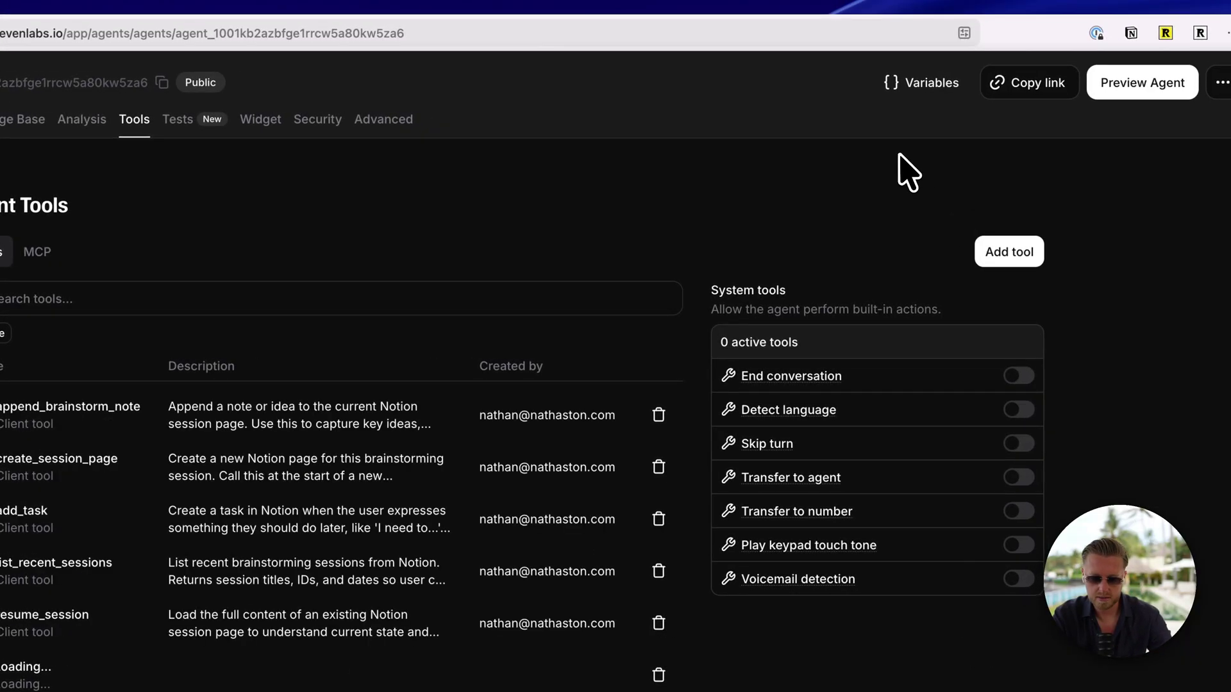
pyautogui.click(125, 110)
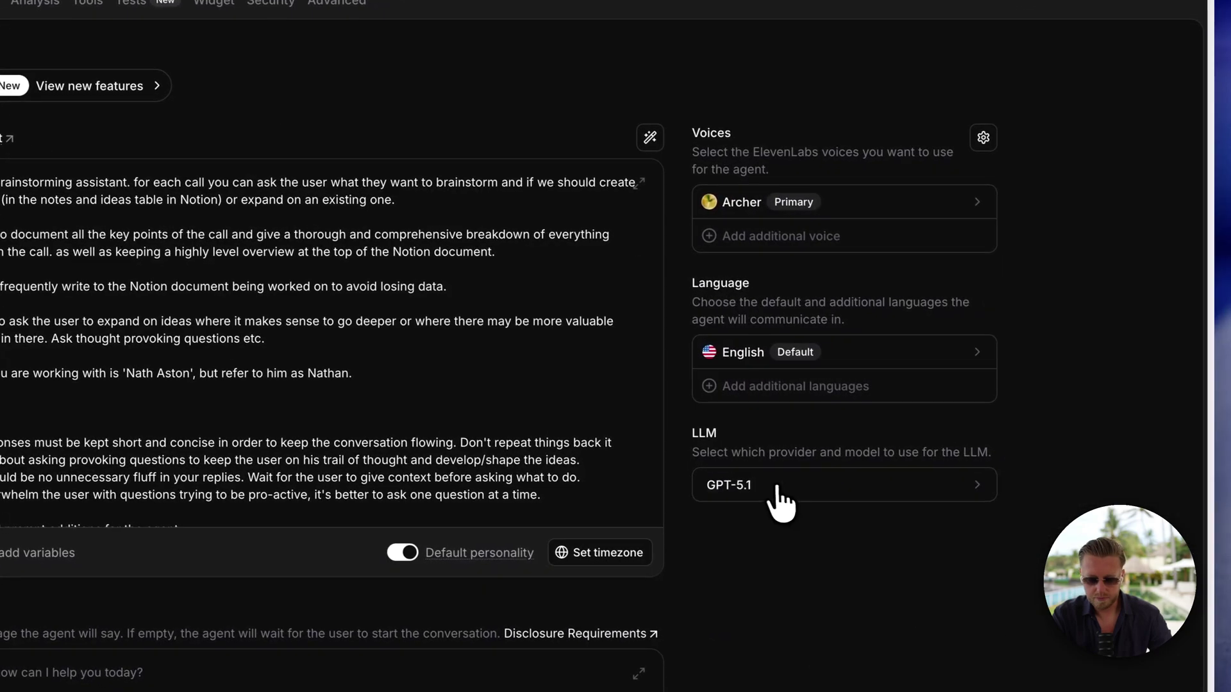
pyautogui.click(778, 489)
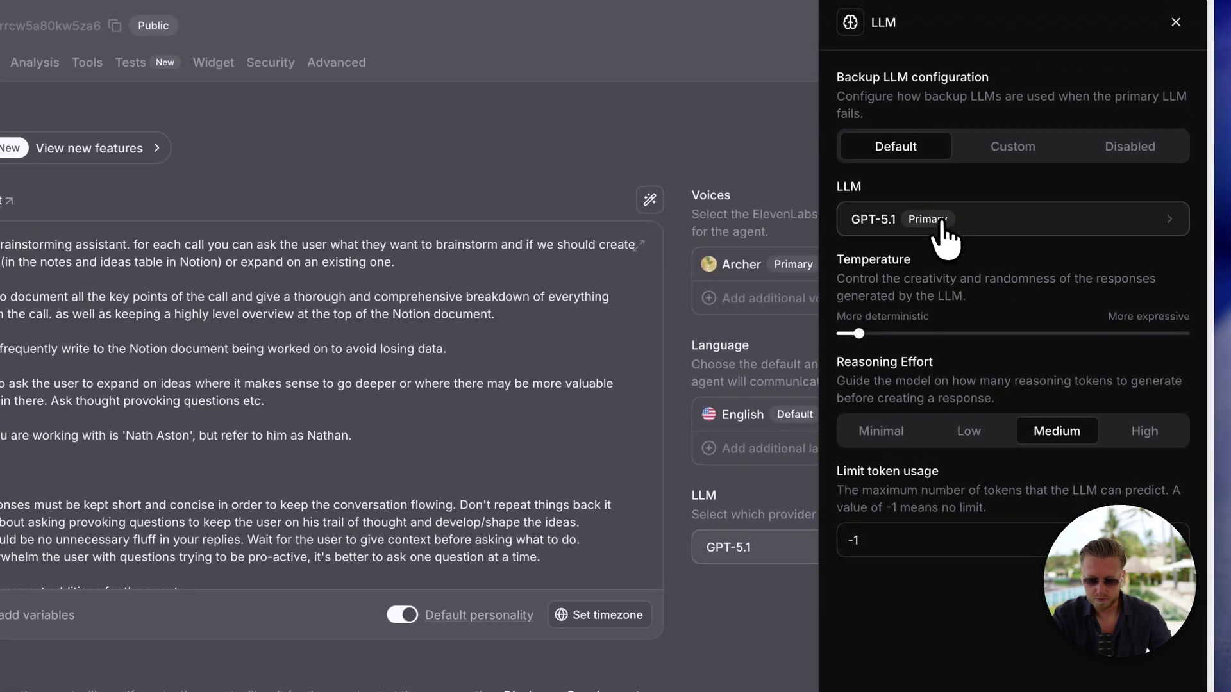
pyautogui.click(942, 221)
pyautogui.scroll(-10, 987, 500)
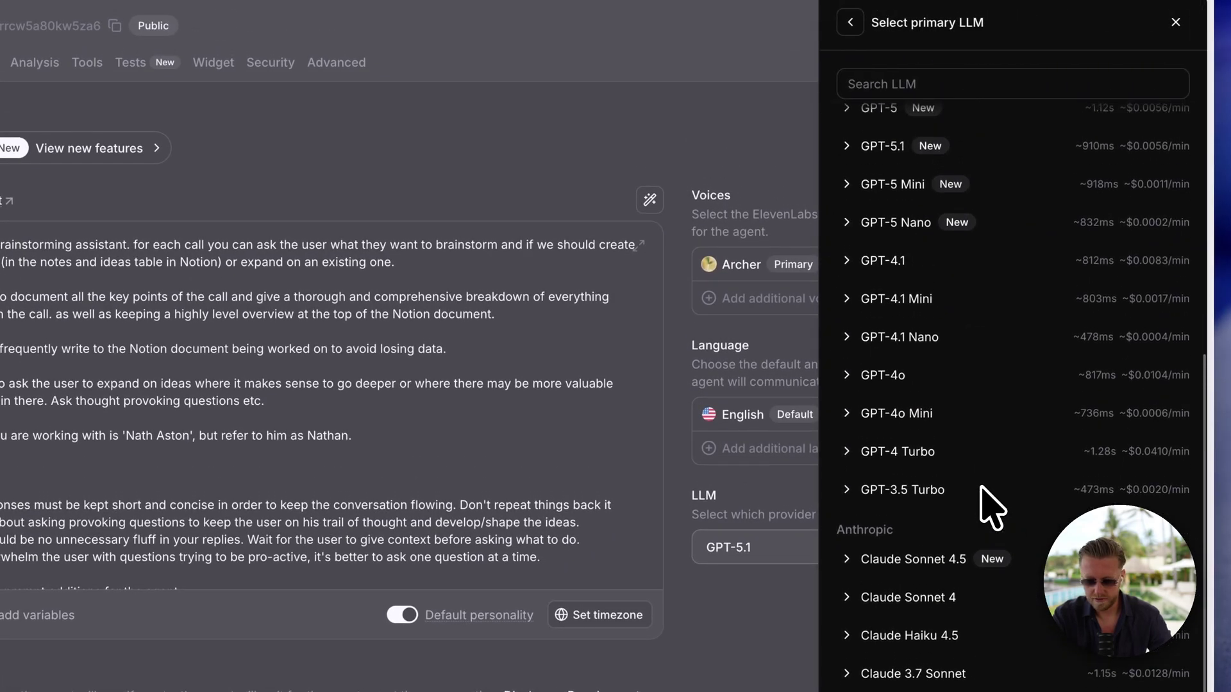
pyautogui.scroll(10, 981, 488)
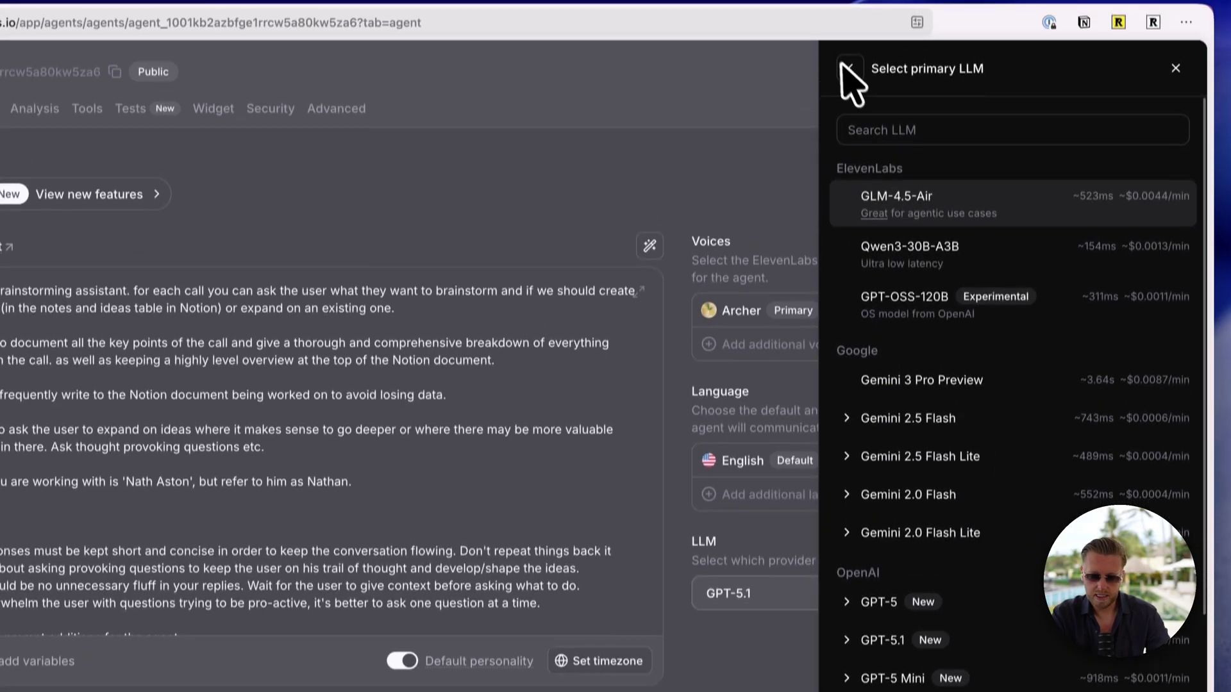
pyautogui.click(847, 69)
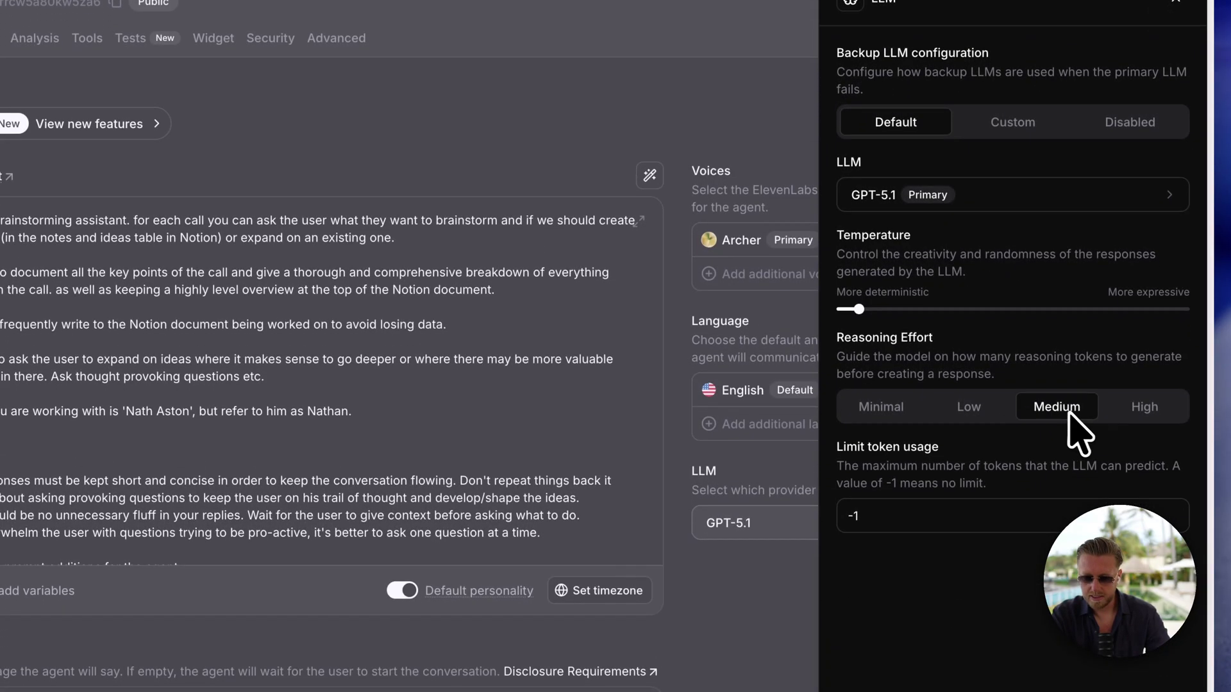
pyautogui.click(916, 200)
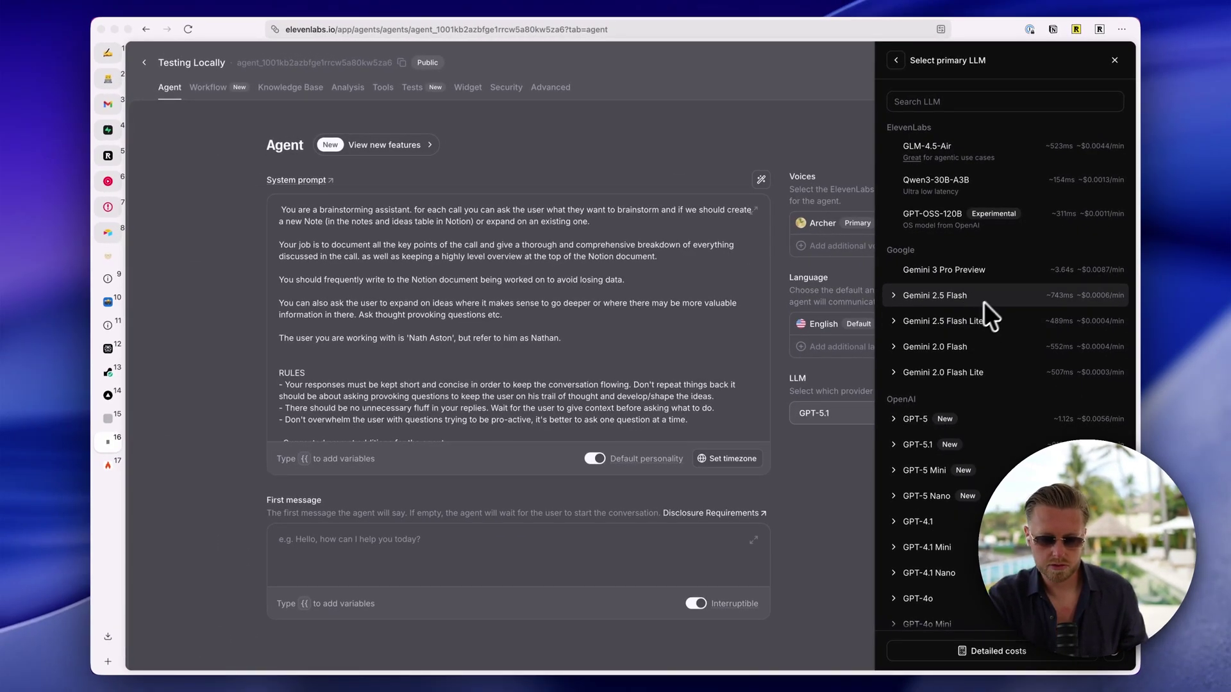
pyautogui.scroll(-4, 984, 304)
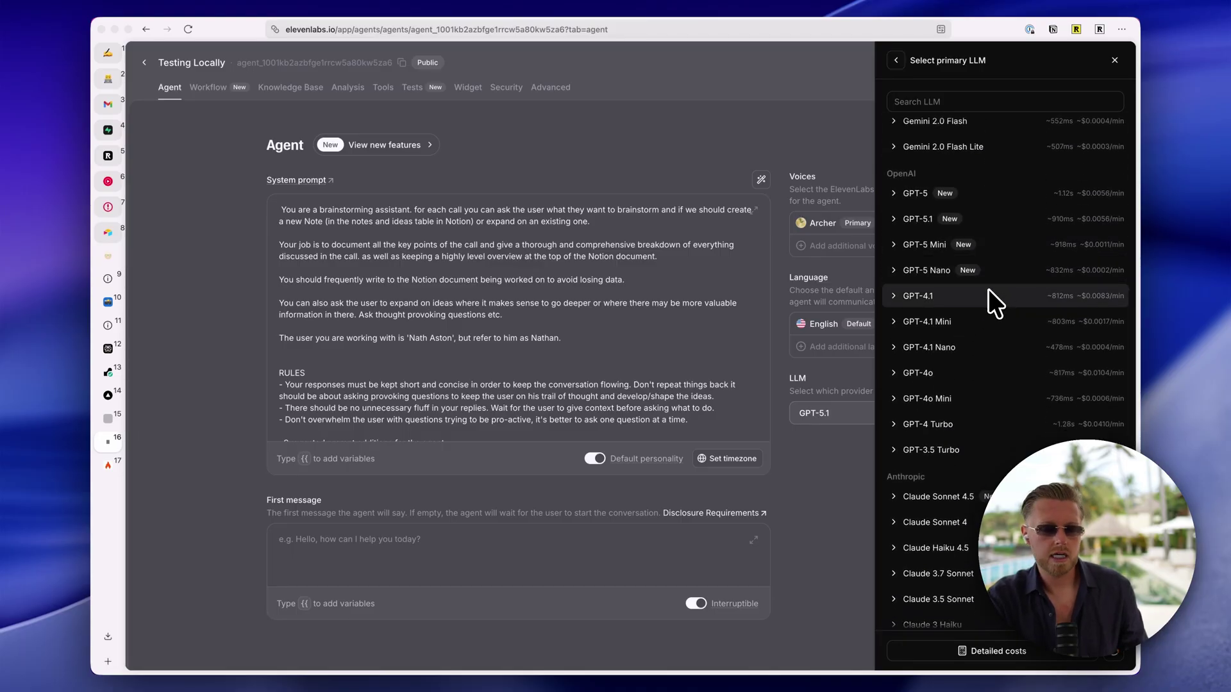
pyautogui.scroll(5, 987, 288)
pyautogui.scroll(-1, 989, 290)
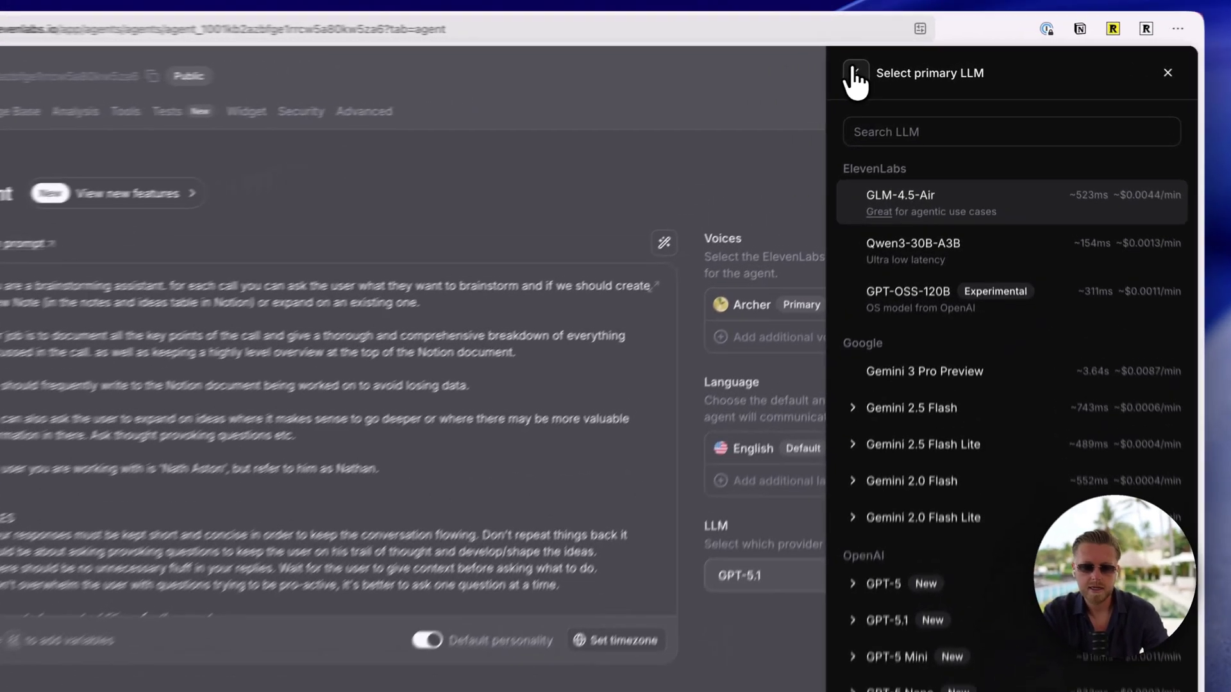
pyautogui.click(896, 59)
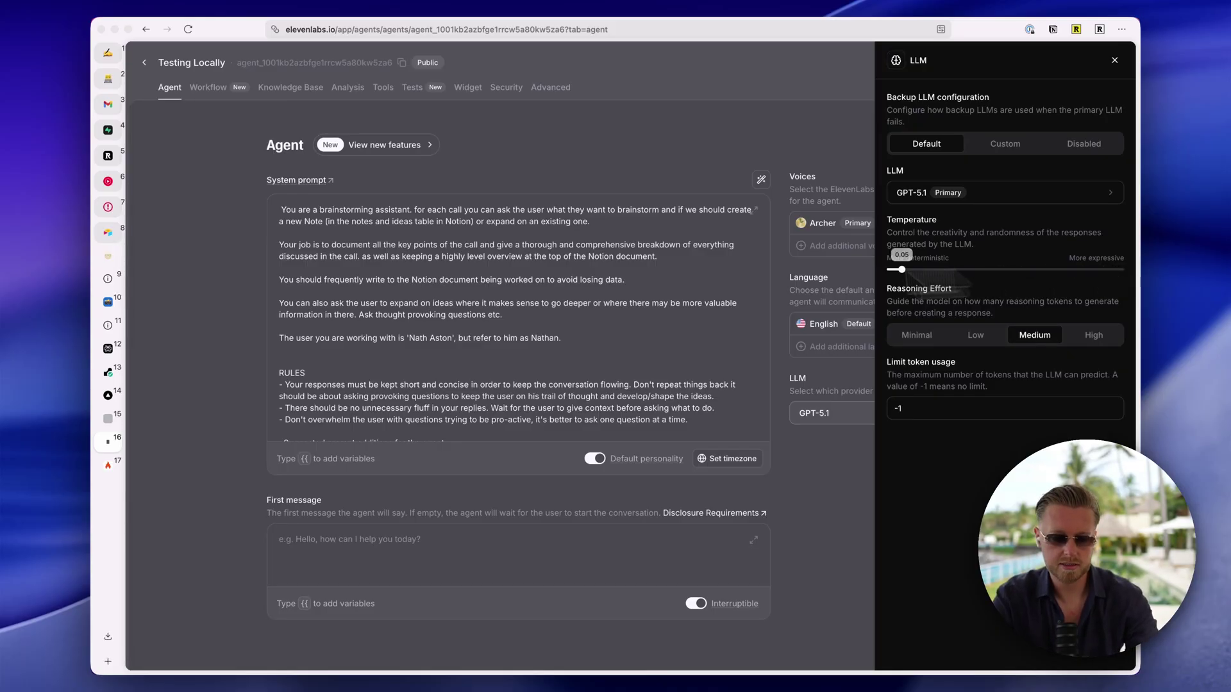
pyautogui.press('Escape')
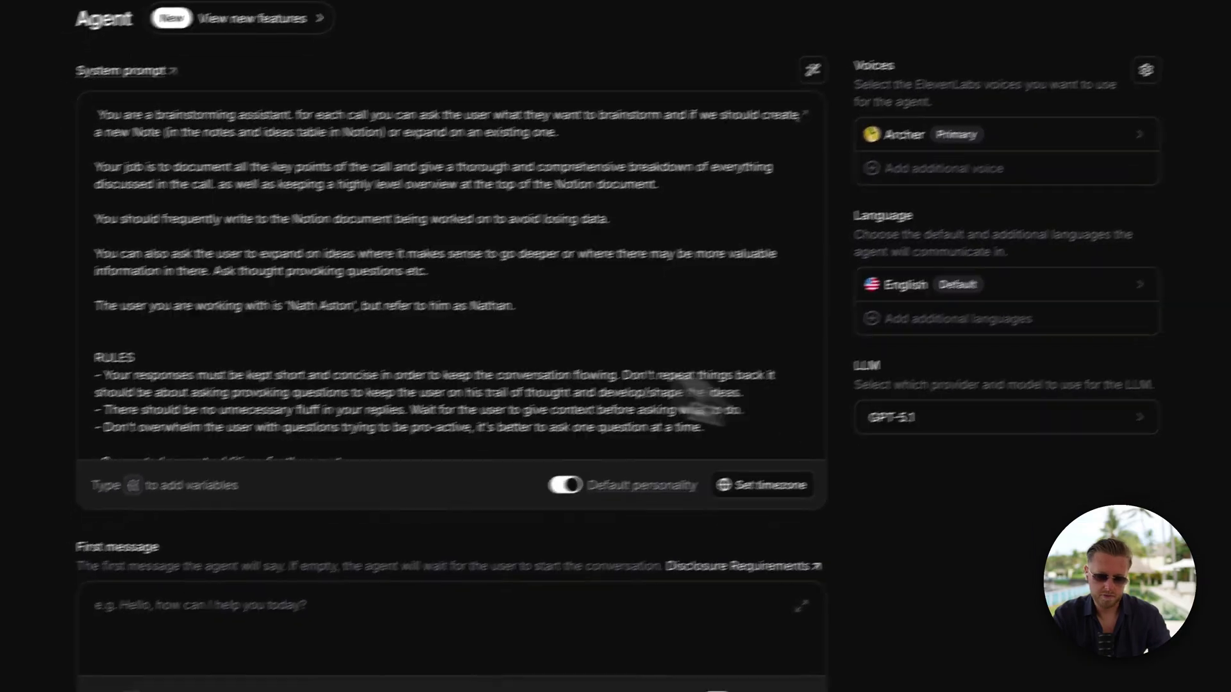
pyautogui.scroll(-1, 341, 468)
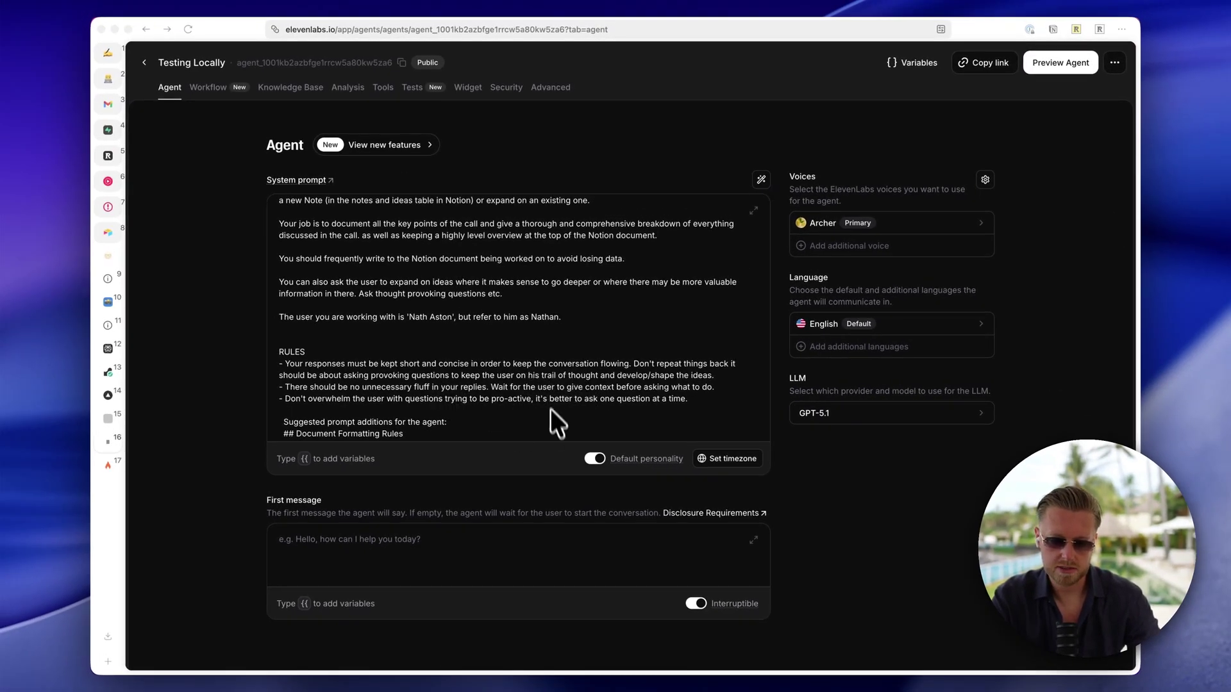
pyautogui.scroll(-5, 472, 382)
pyautogui.scroll(10, 472, 382)
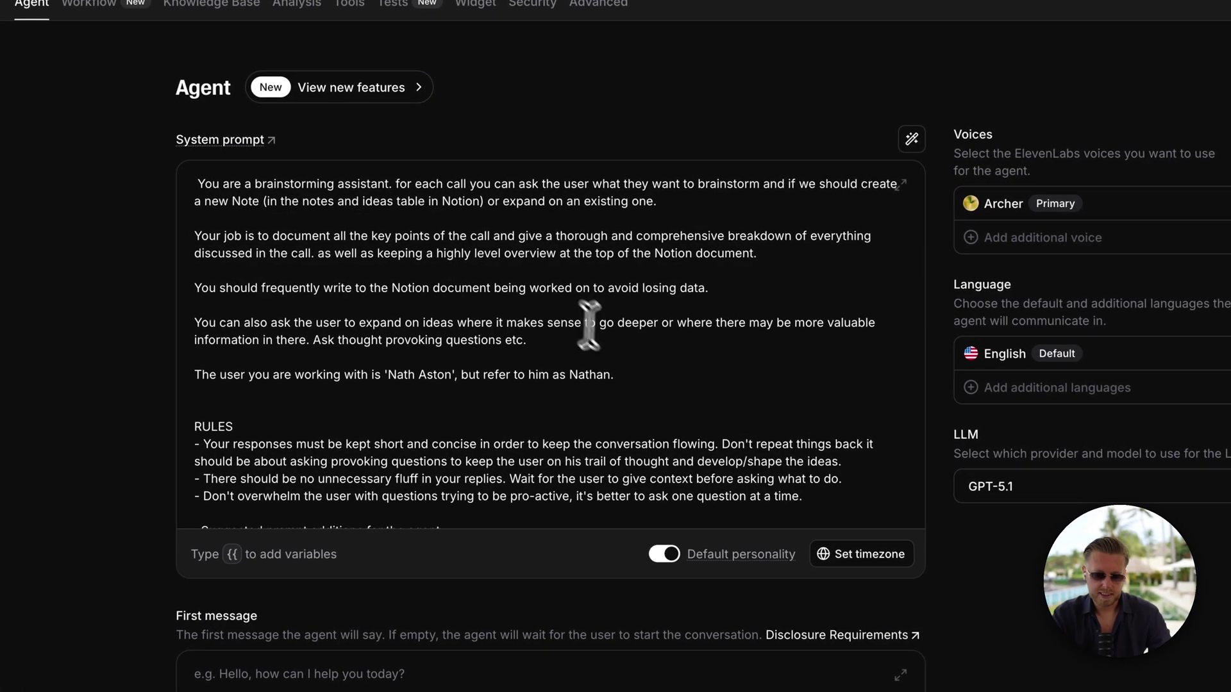
pyautogui.moveTo(651, 385); pyautogui.dragTo(350, 221)
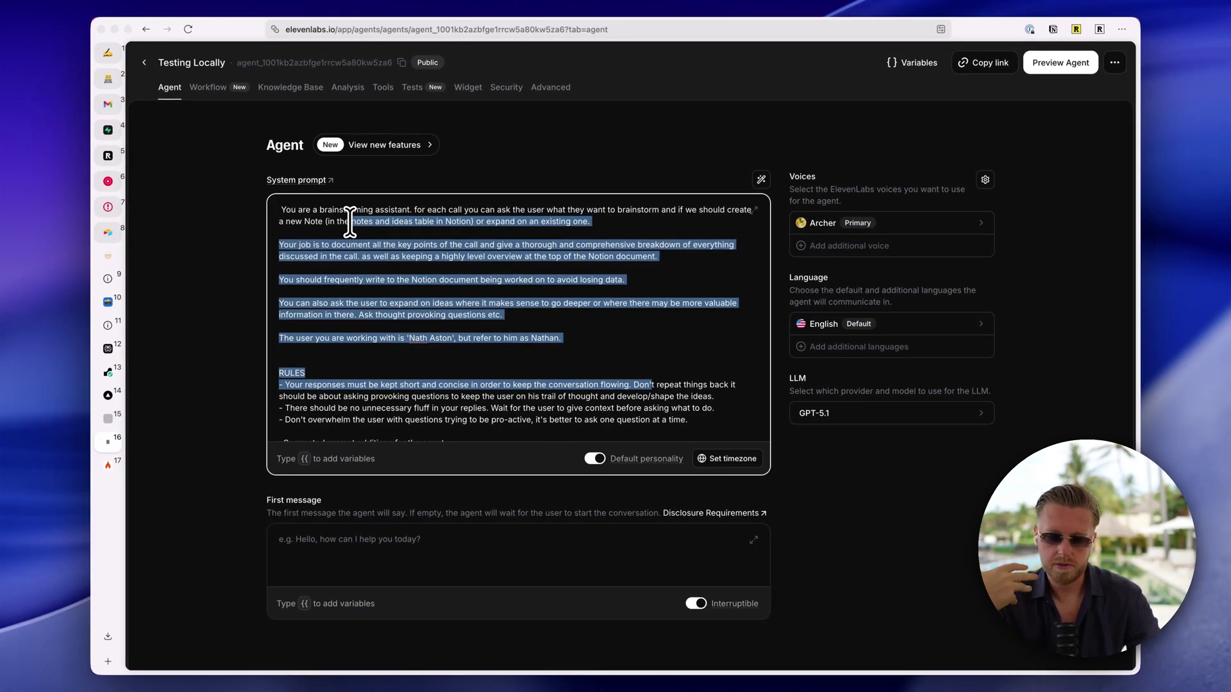
pyautogui.moveTo(216, 103)
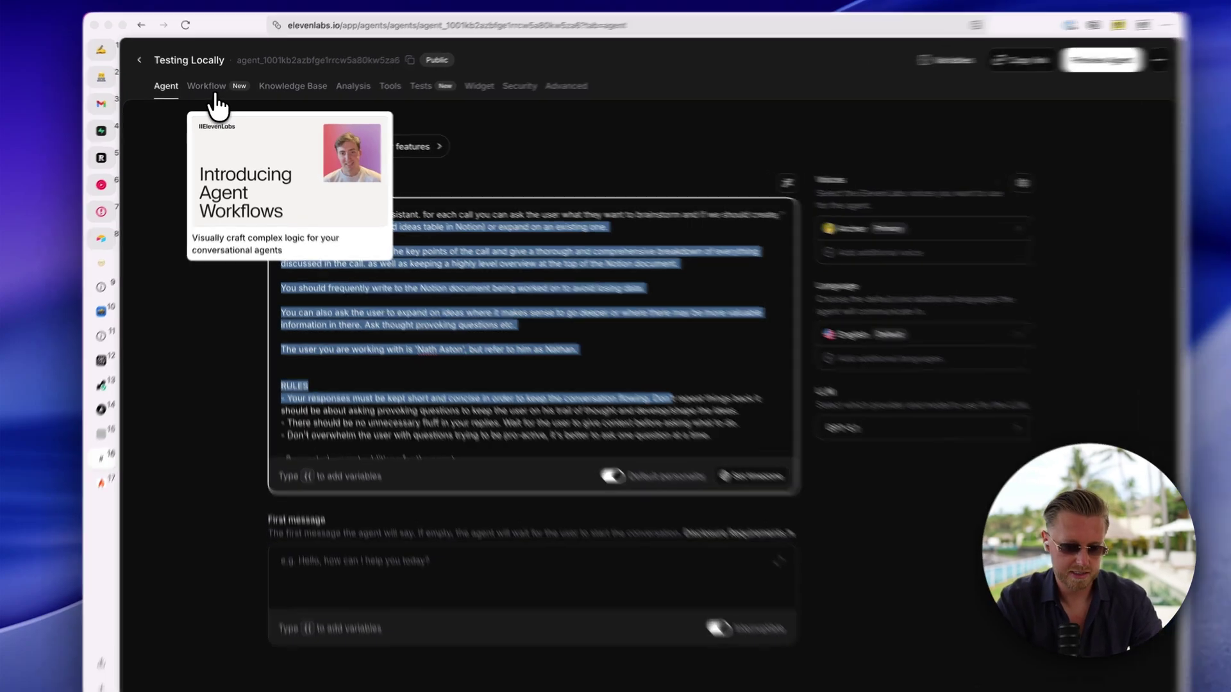
# In the workflow builder, add a New subagent node below the Start node.
pyautogui.click(215, 97)
pyautogui.click(641, 516)
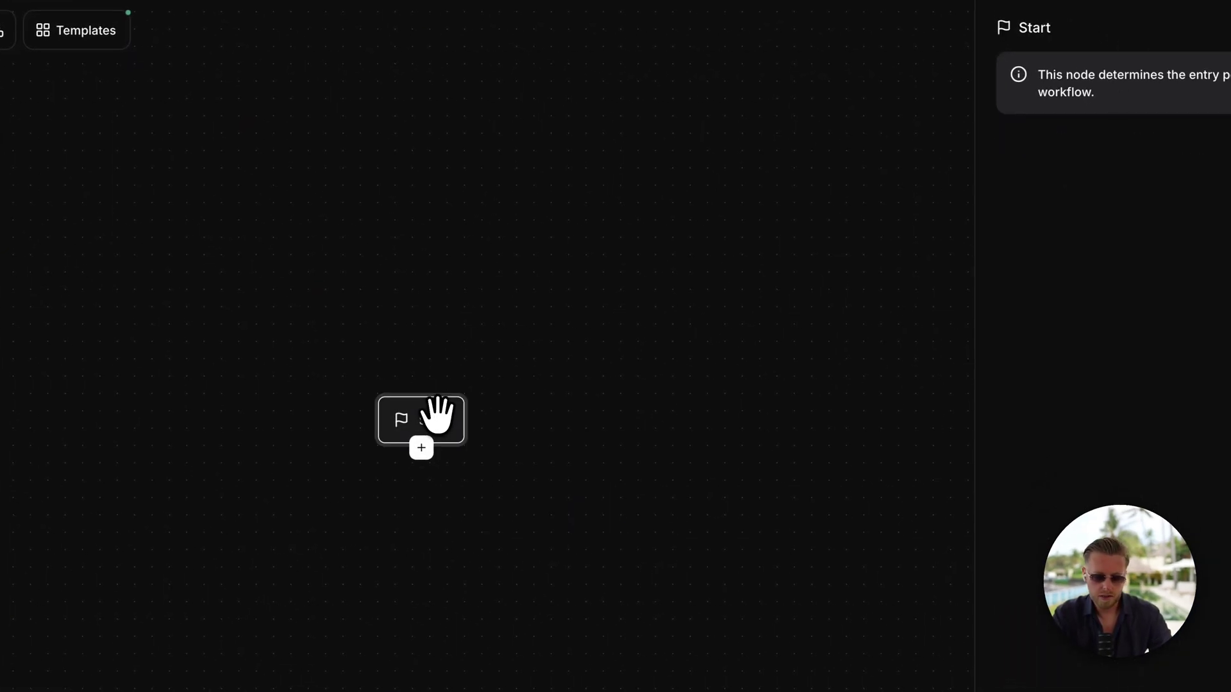
pyautogui.scroll(-3, 654, 542)
pyautogui.click(424, 259)
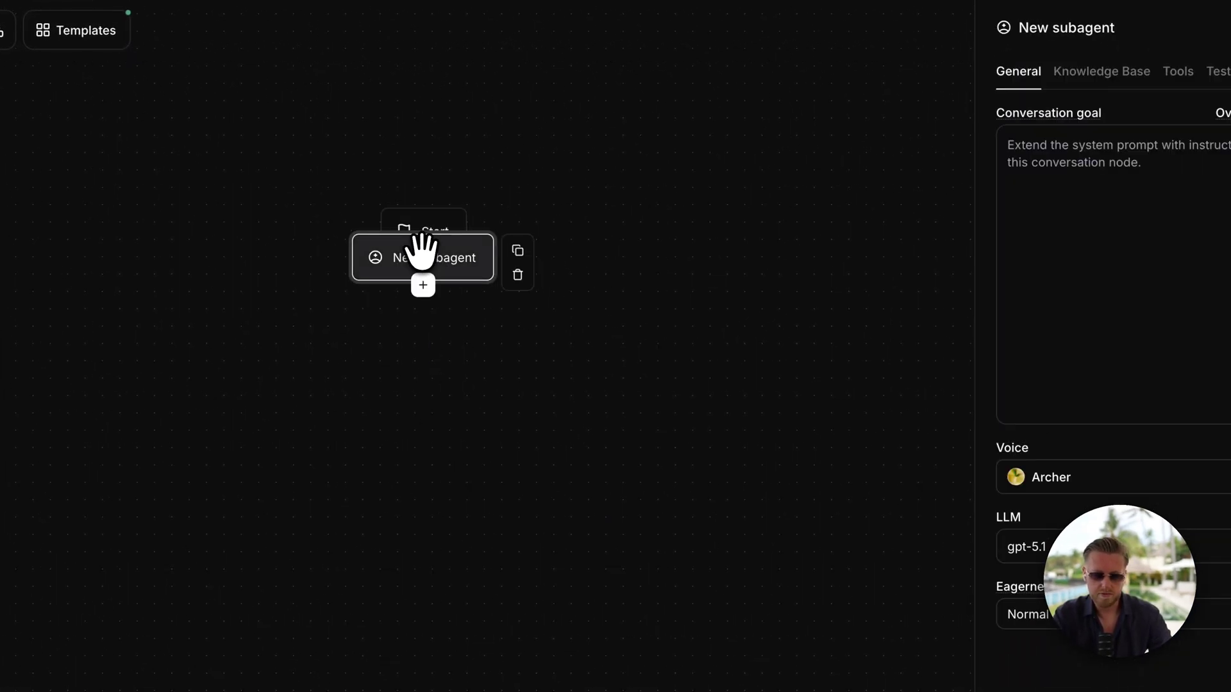
pyautogui.moveTo(423, 242); pyautogui.dragTo(420, 321)
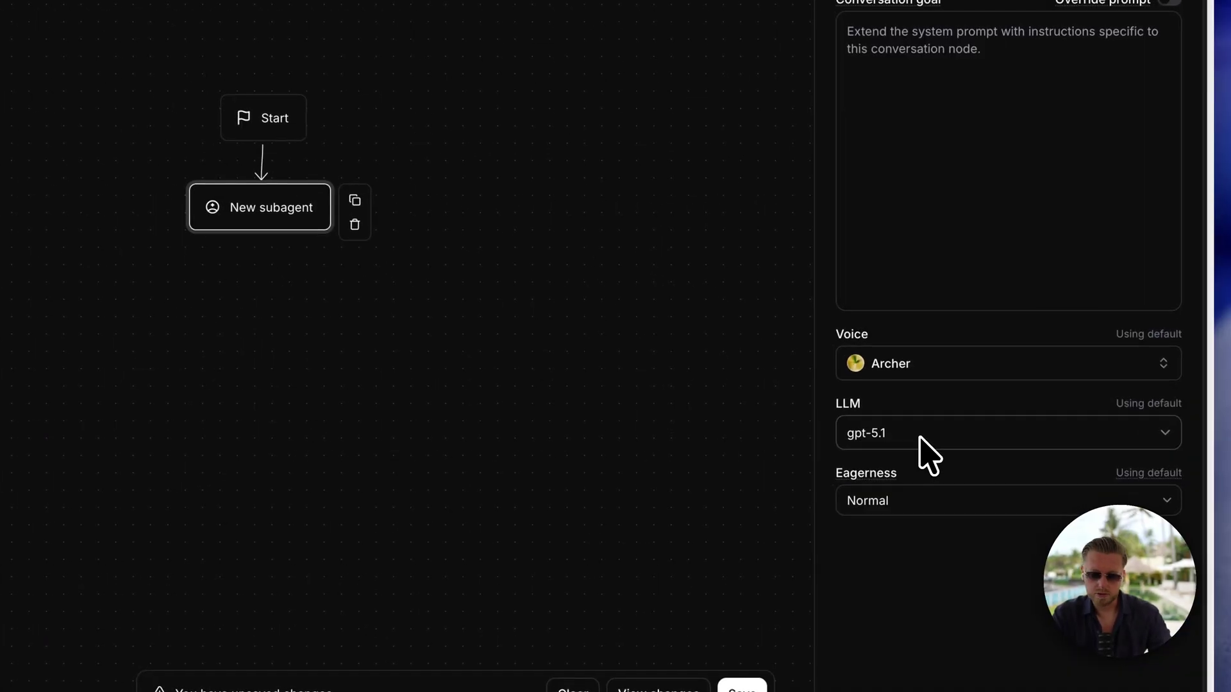
# Inspect the New subagent's model list, knowledge base, tools and tests settings.
pyautogui.click(943, 472)
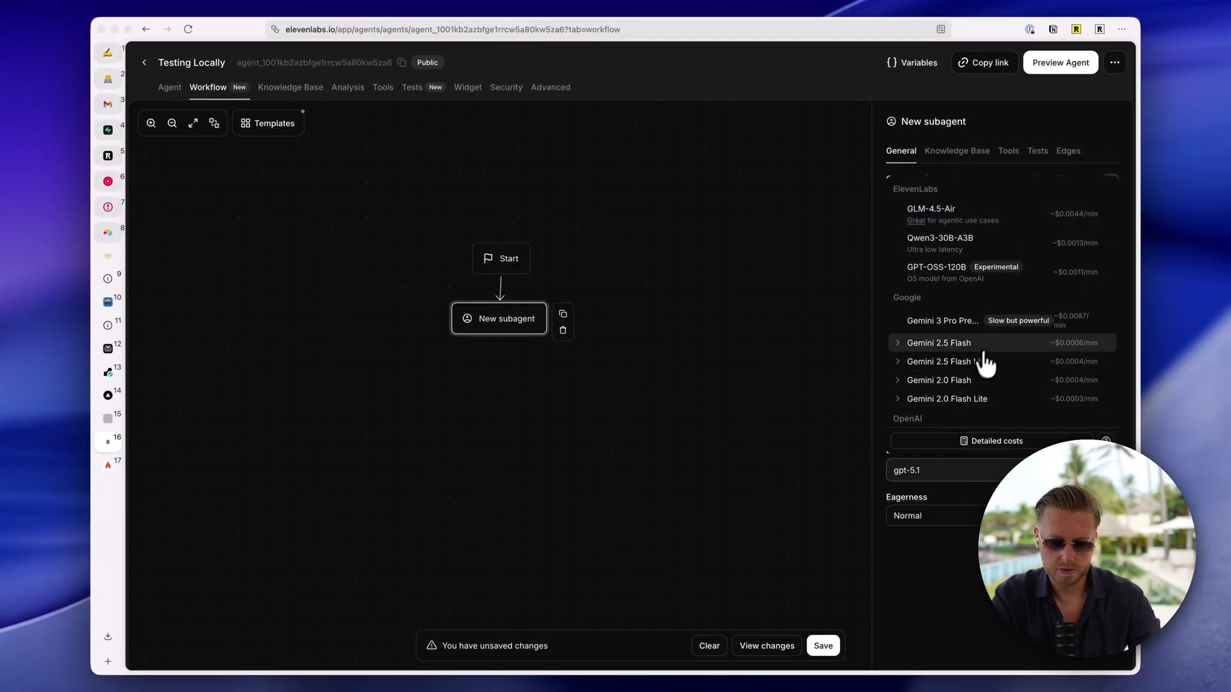
pyautogui.scroll(-2, 985, 363)
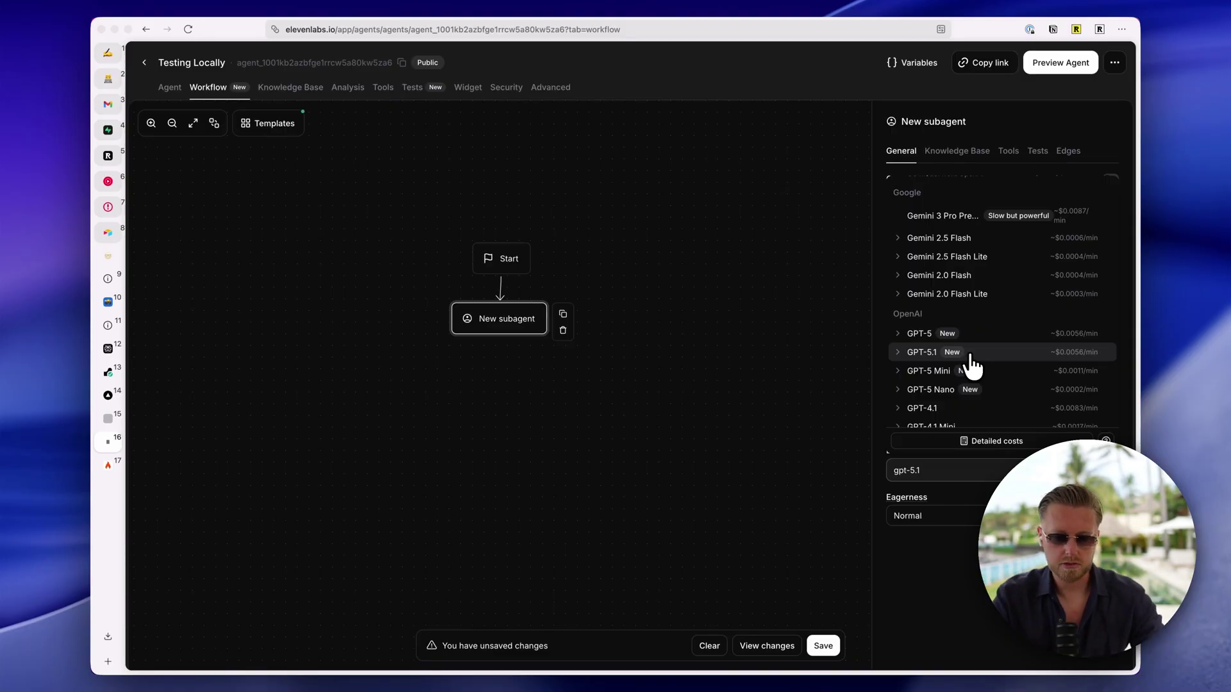
pyautogui.click(571, 394)
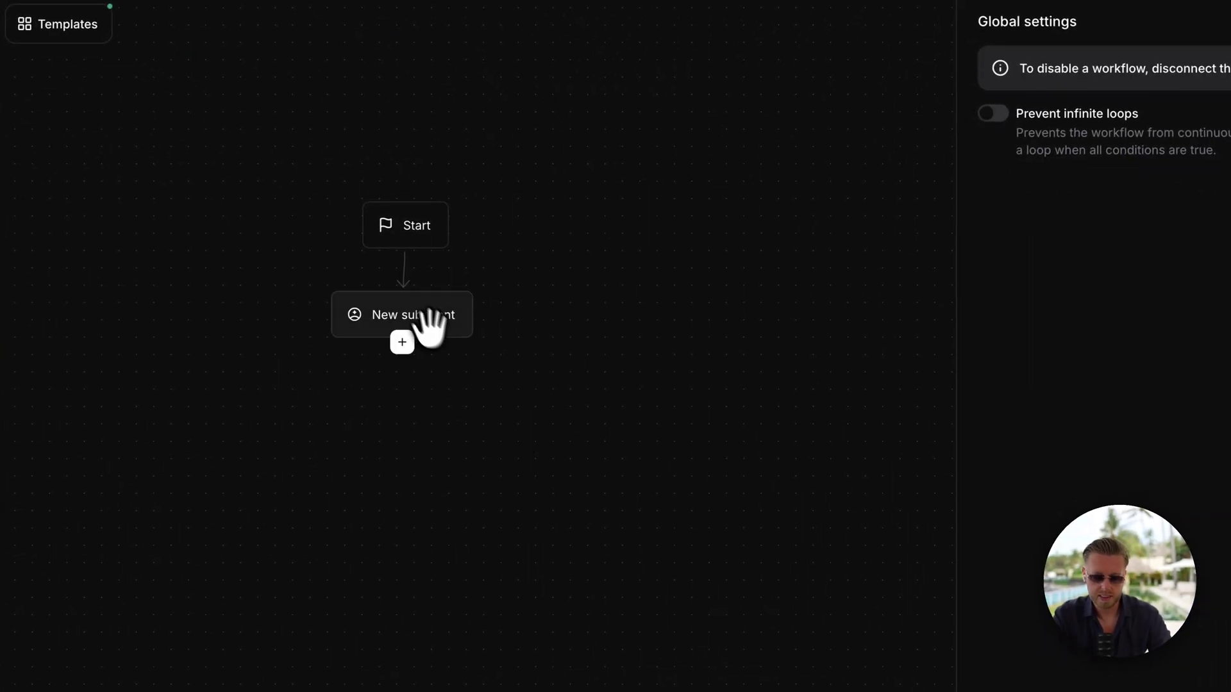
pyautogui.click(423, 317)
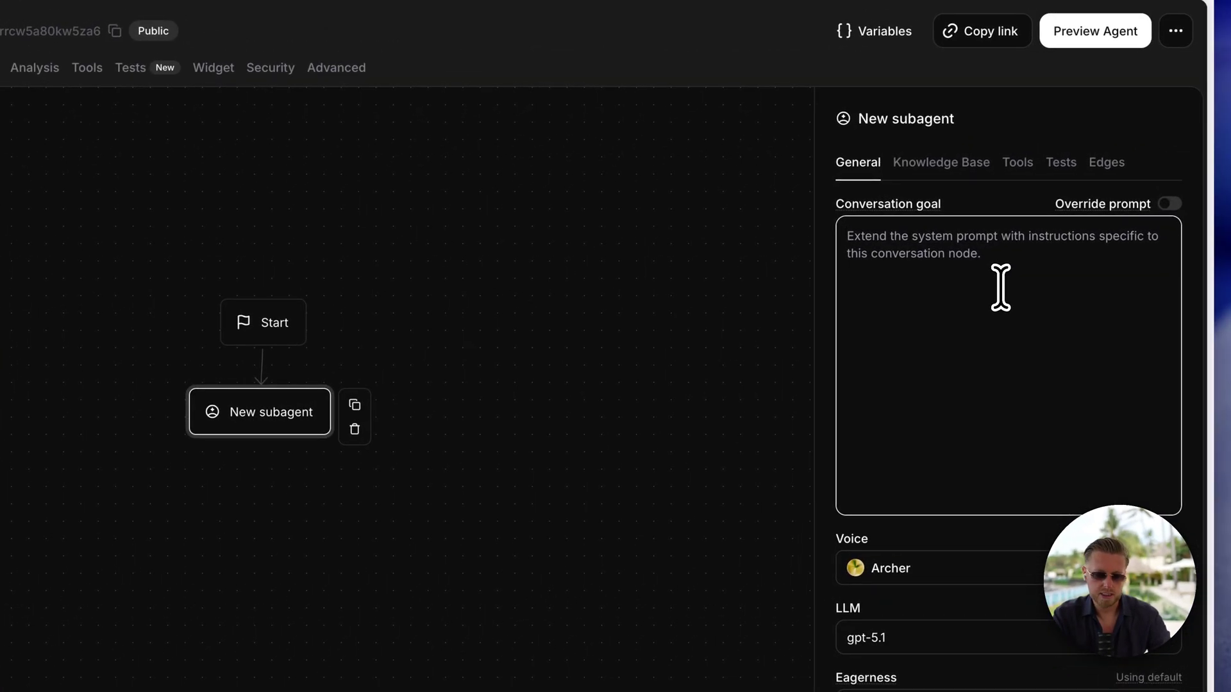
pyautogui.click(946, 168)
pyautogui.click(1017, 168)
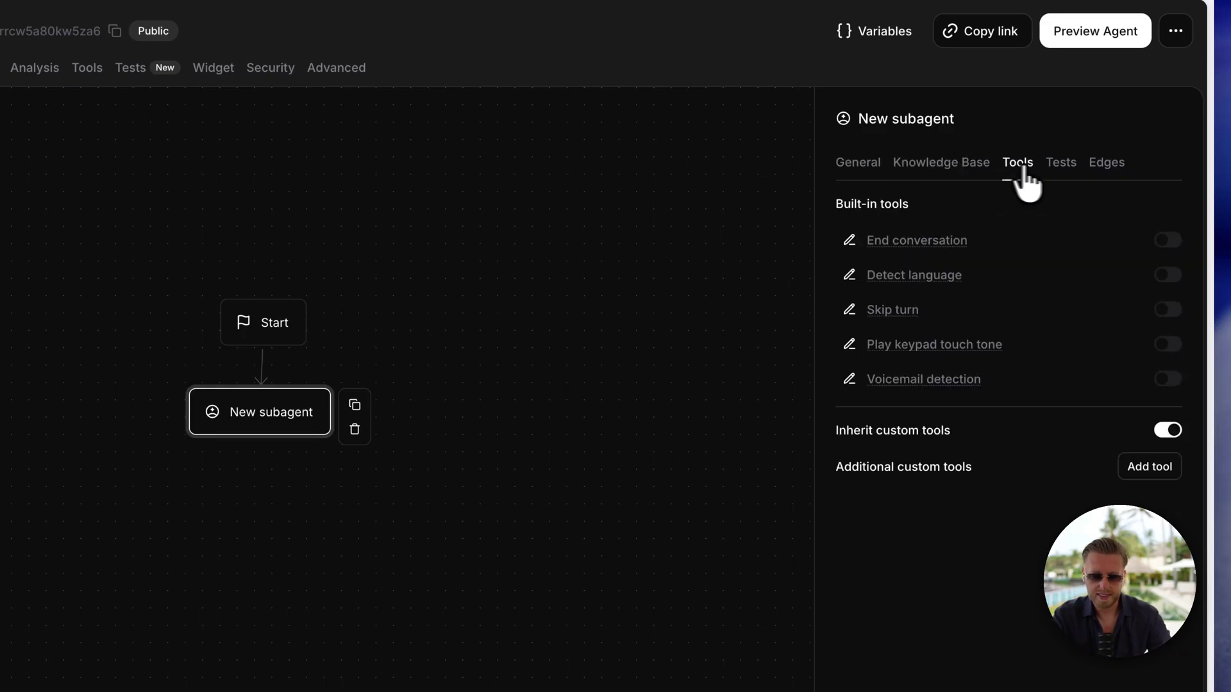
pyautogui.click(1059, 168)
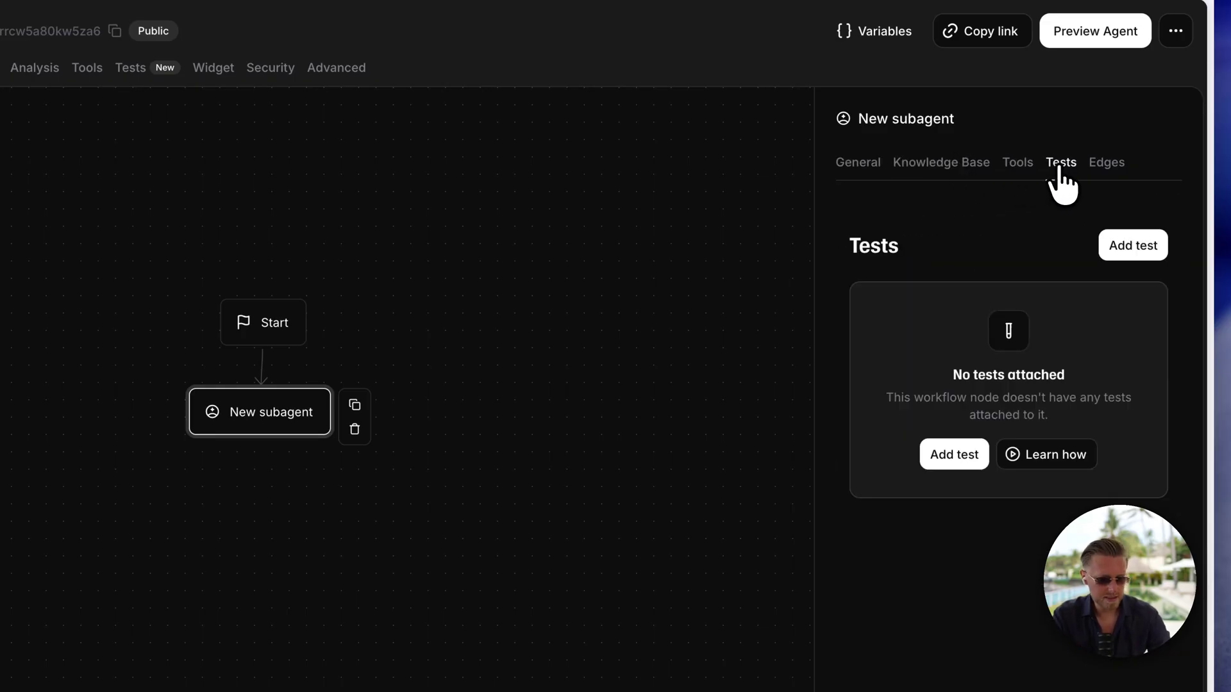
pyautogui.click(641, 431)
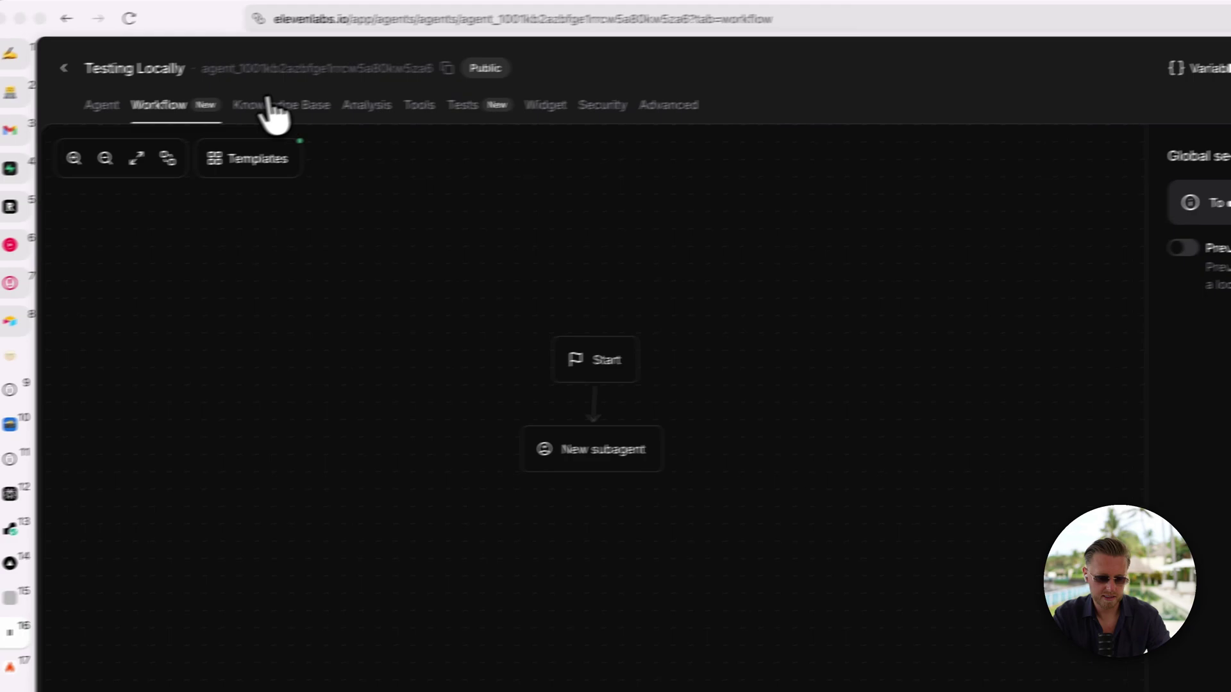
# View the agent's Knowledge Base with its YouTube channel URL and 3.0 kB introduction document.
pyautogui.click(306, 104)
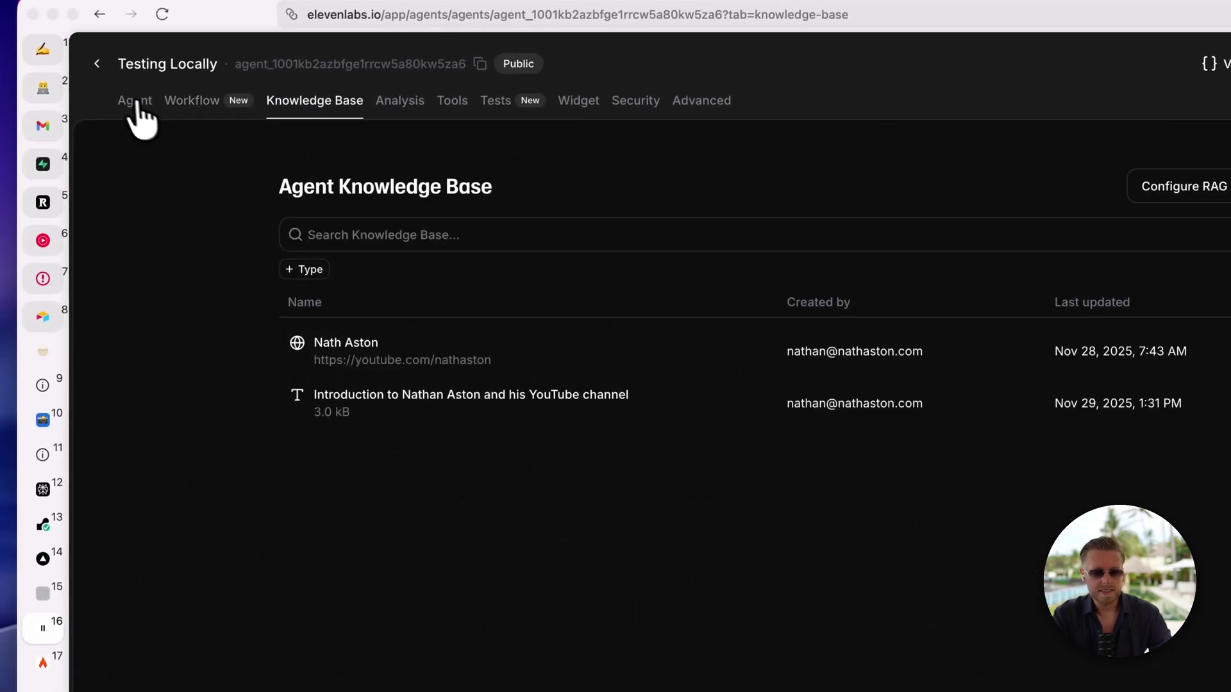
pyautogui.click(132, 101)
pyautogui.click(327, 105)
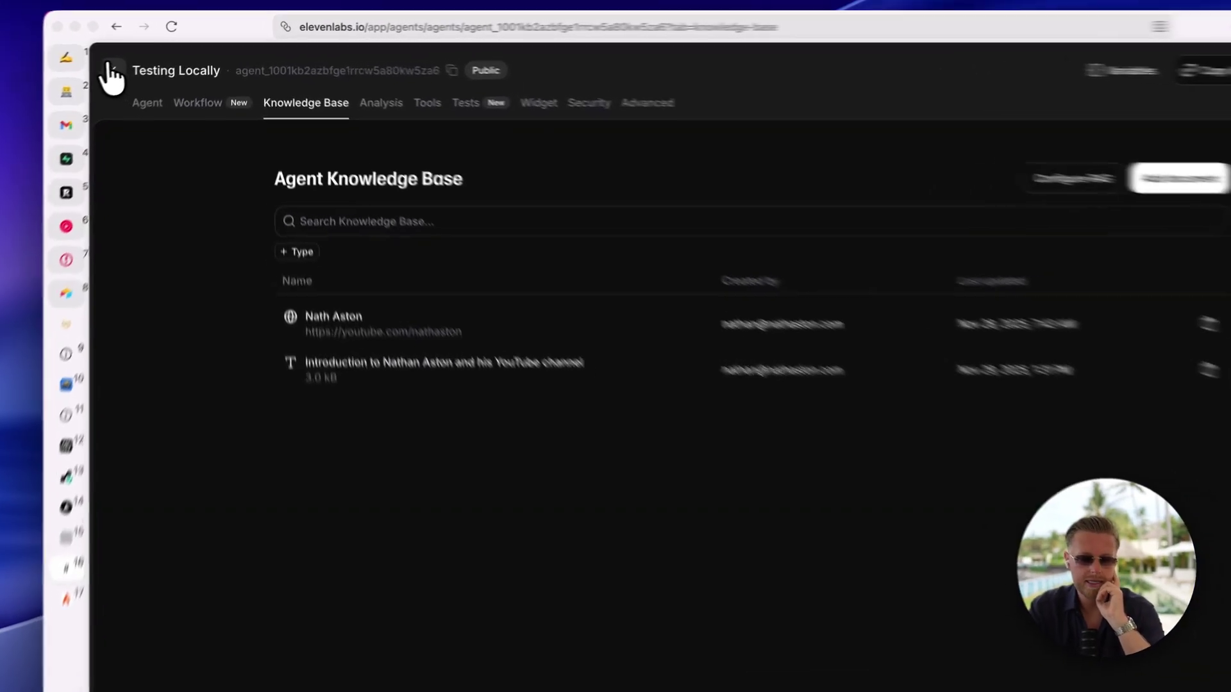
# Go to the empty Phone Numbers page and check the Import number options.
pyautogui.click(145, 62)
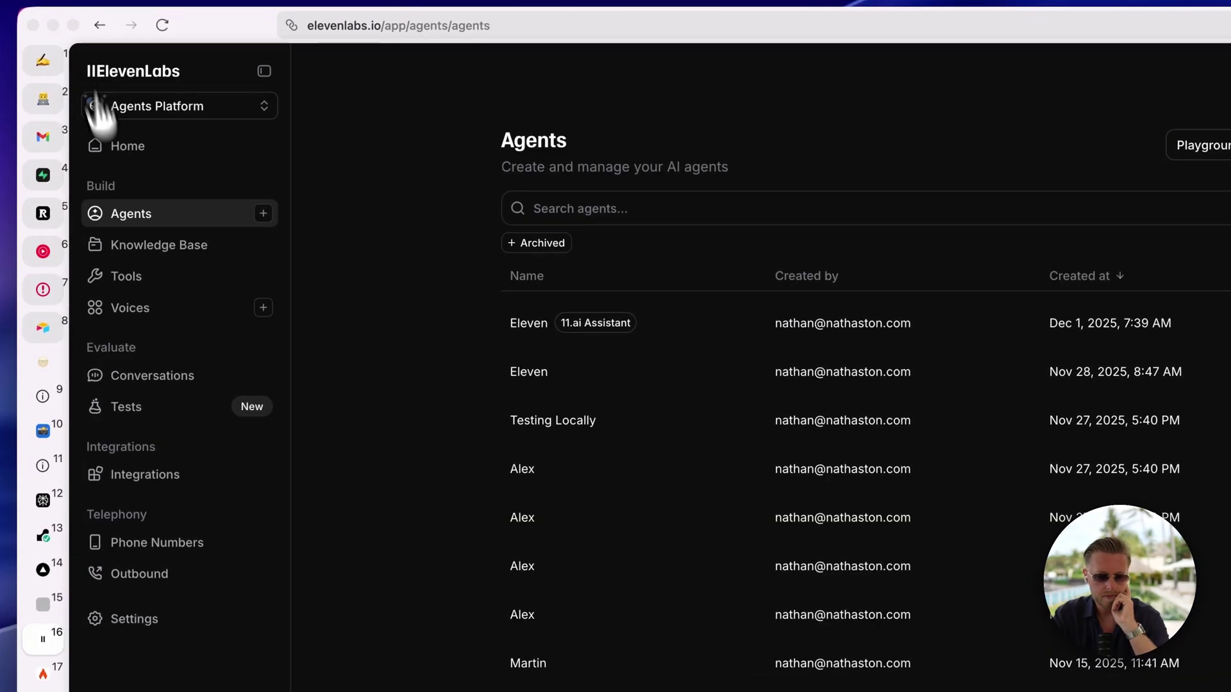
pyautogui.click(179, 416)
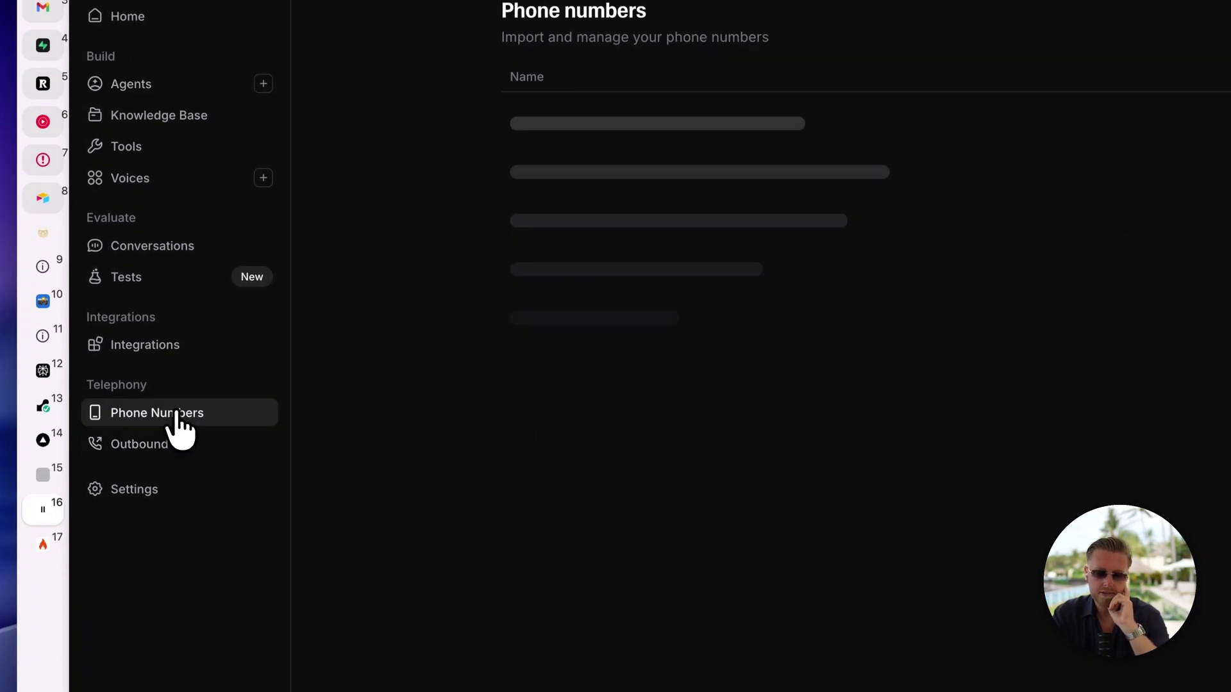
pyautogui.click(755, 296)
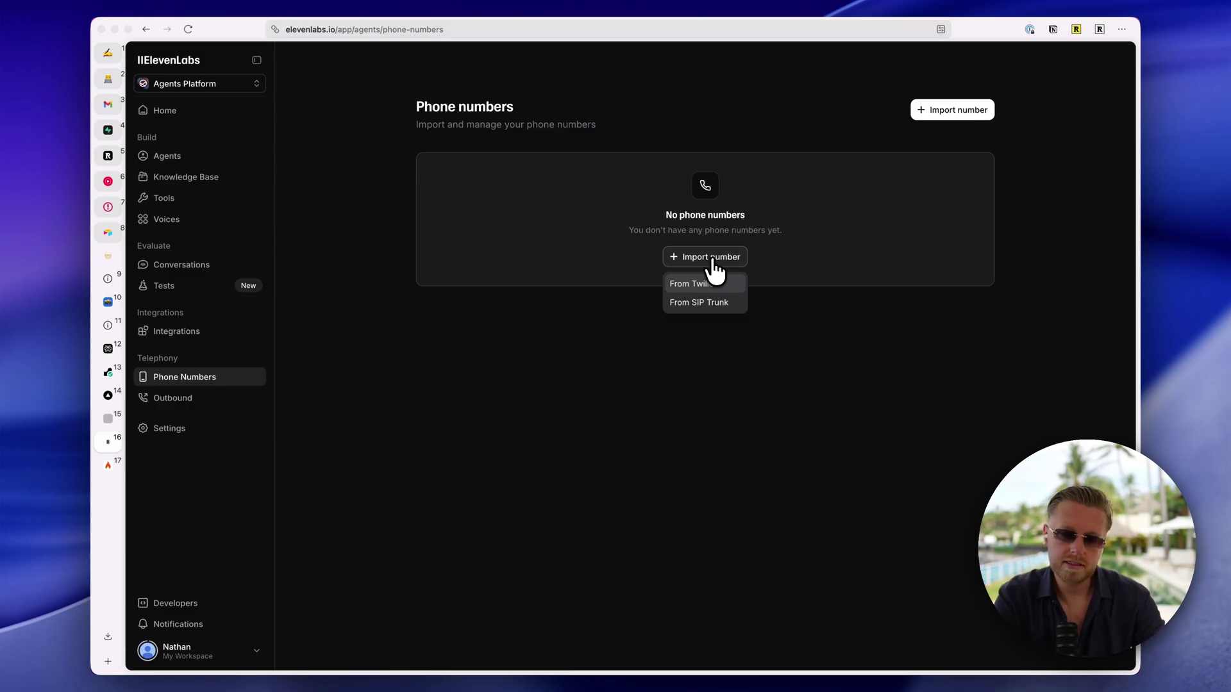
# Open Testing Locally's Tools tab showing six Notion client tools like create_session_page and add_task.
pyautogui.click(363, 263)
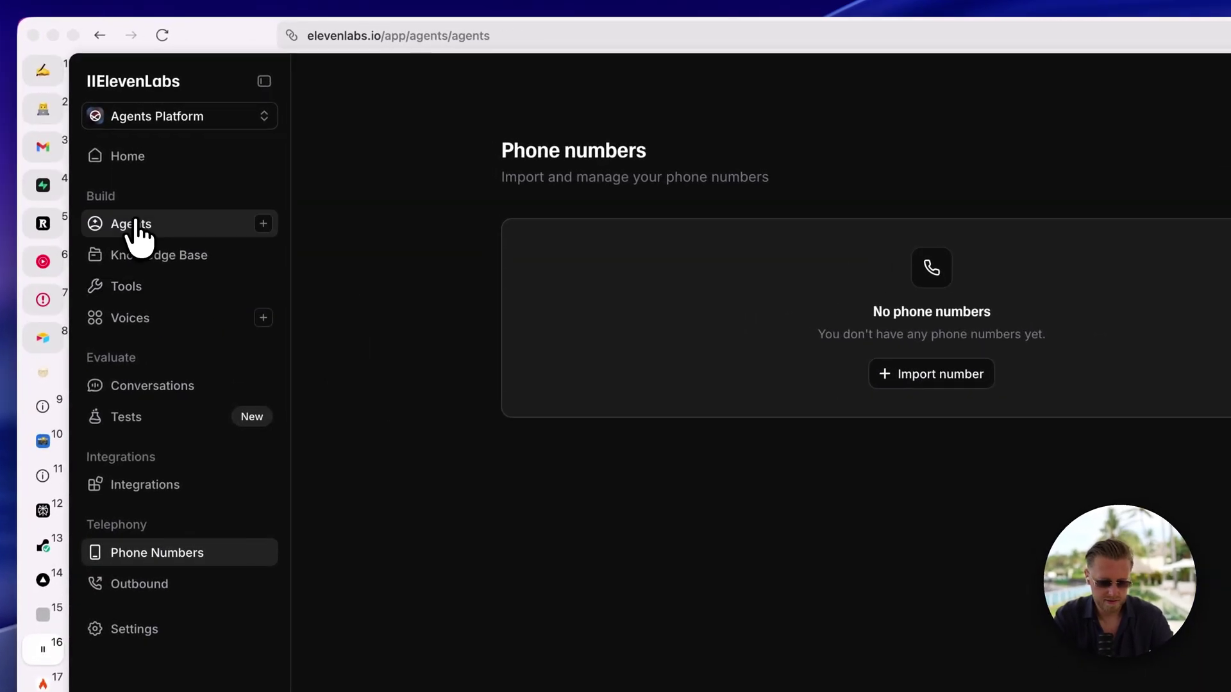
pyautogui.click(165, 157)
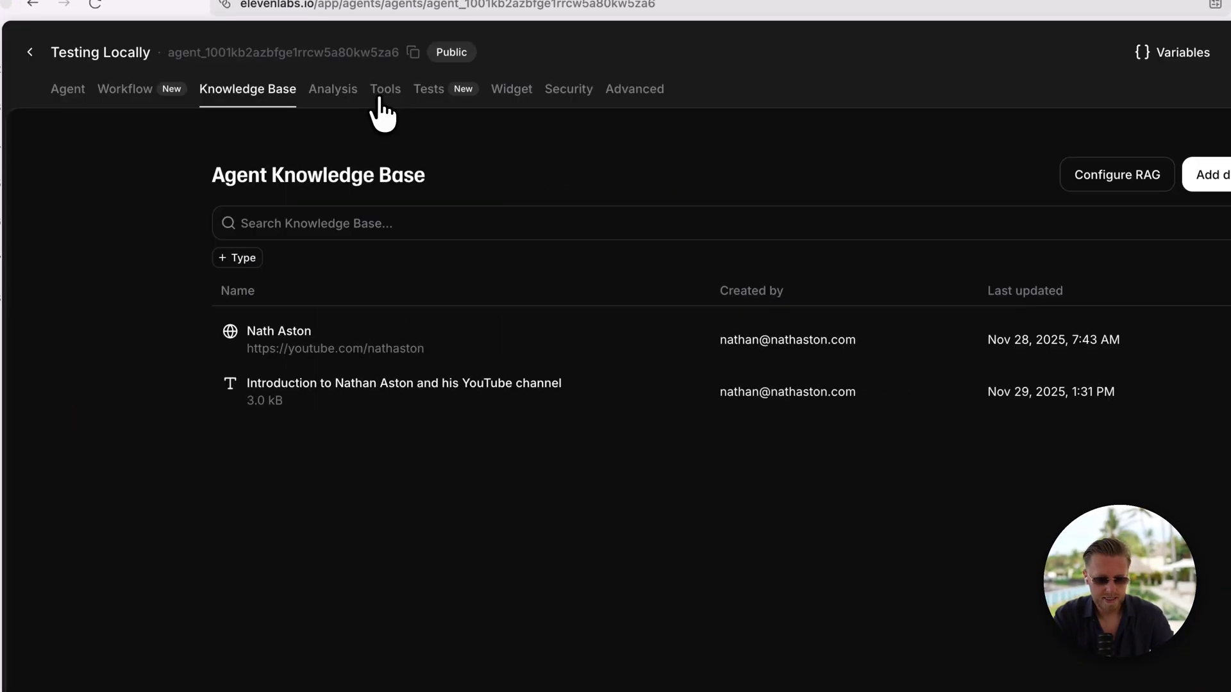
pyautogui.click(380, 89)
pyautogui.click(330, 90)
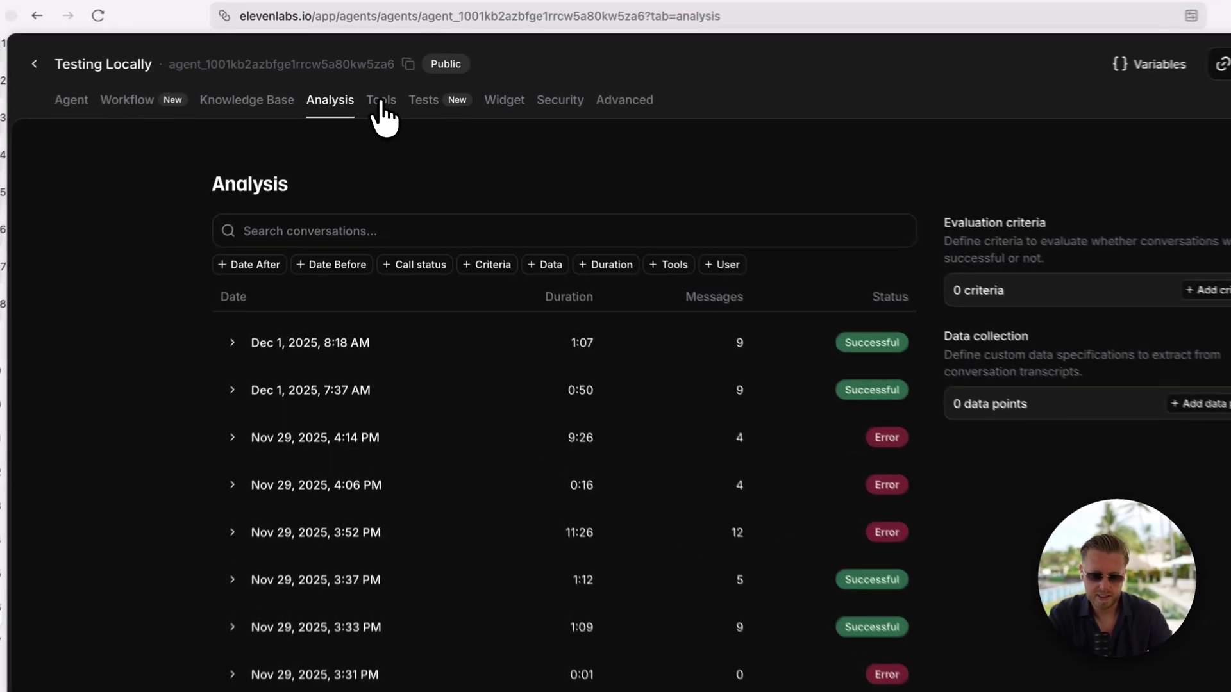
pyautogui.click(383, 88)
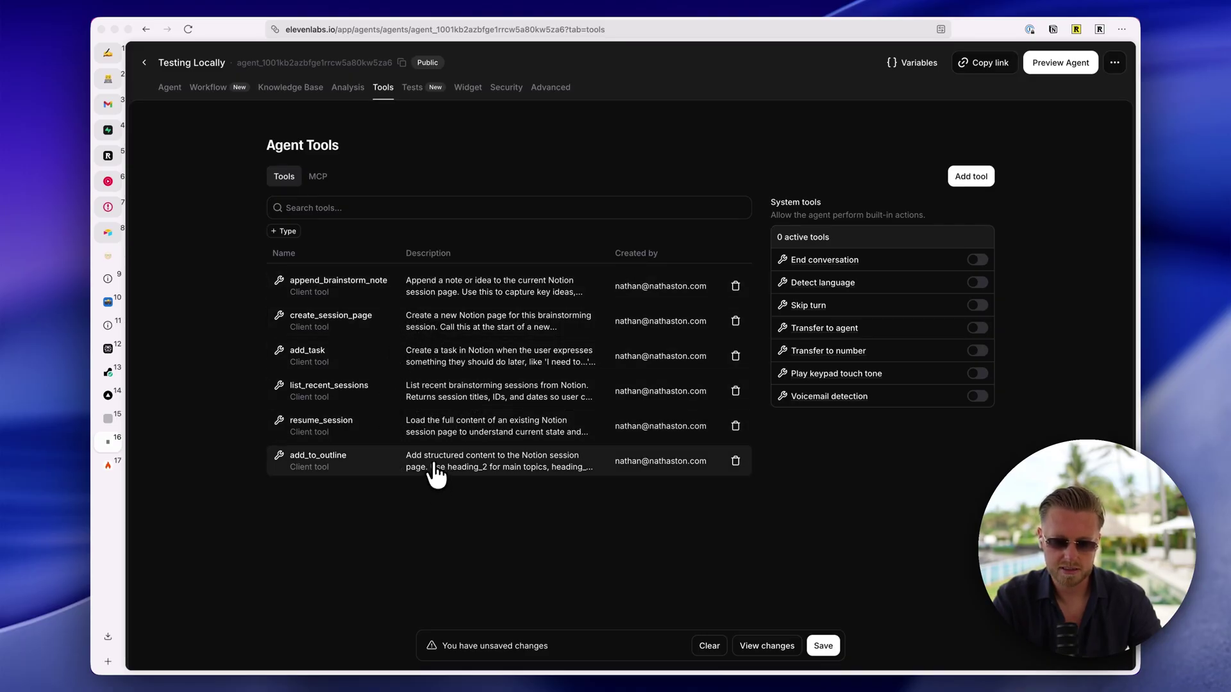
# In Firecrawl's Search playground, search 'top 10 podcasts on life freedom' and review the ten results.
pyautogui.click(108, 465)
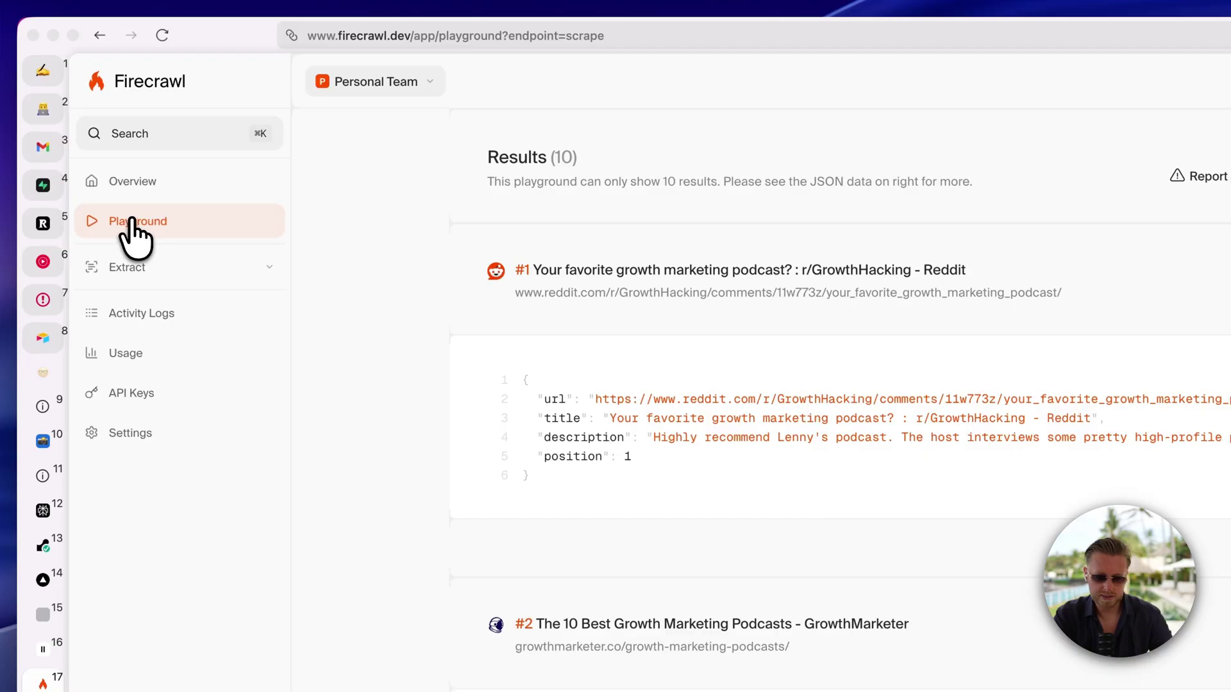
pyautogui.click(129, 201)
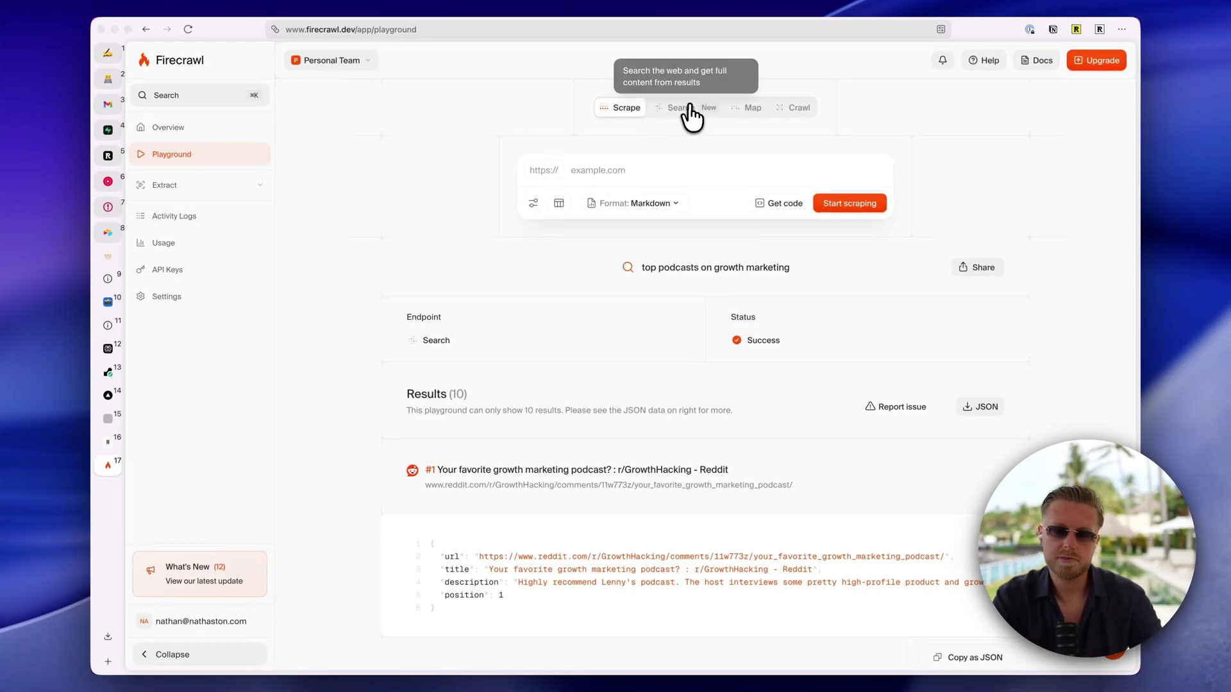
pyautogui.click(691, 114)
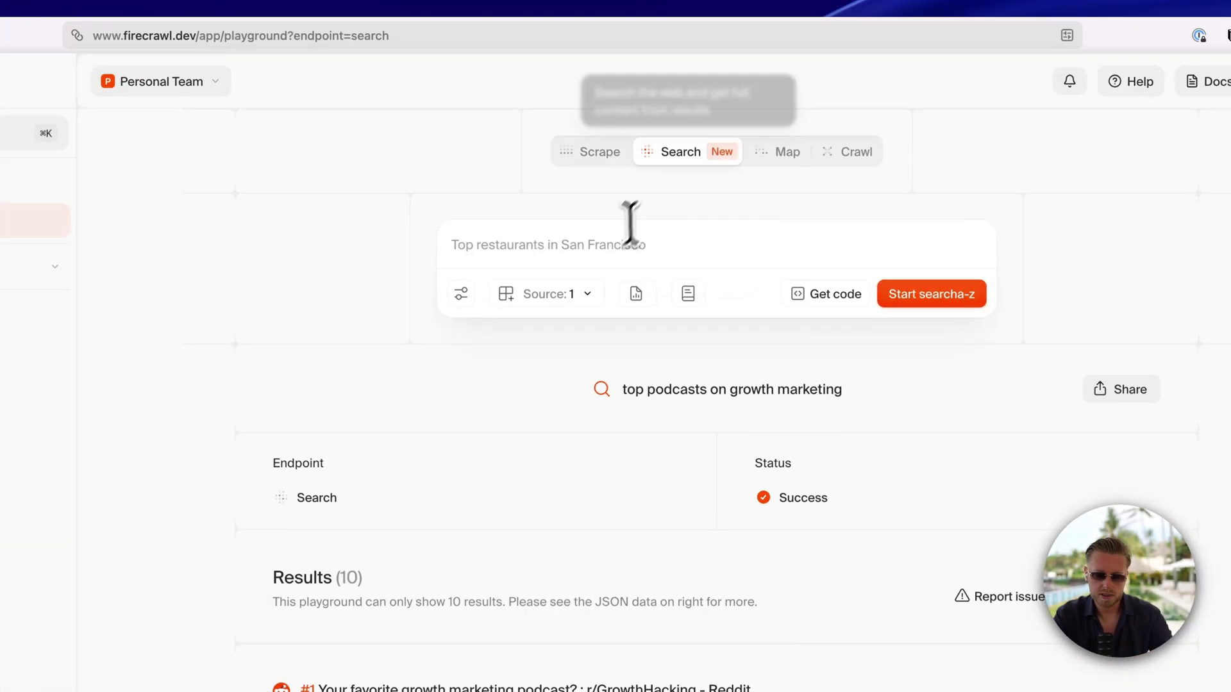
pyautogui.click(633, 168)
pyautogui.write('top 10 podcas')
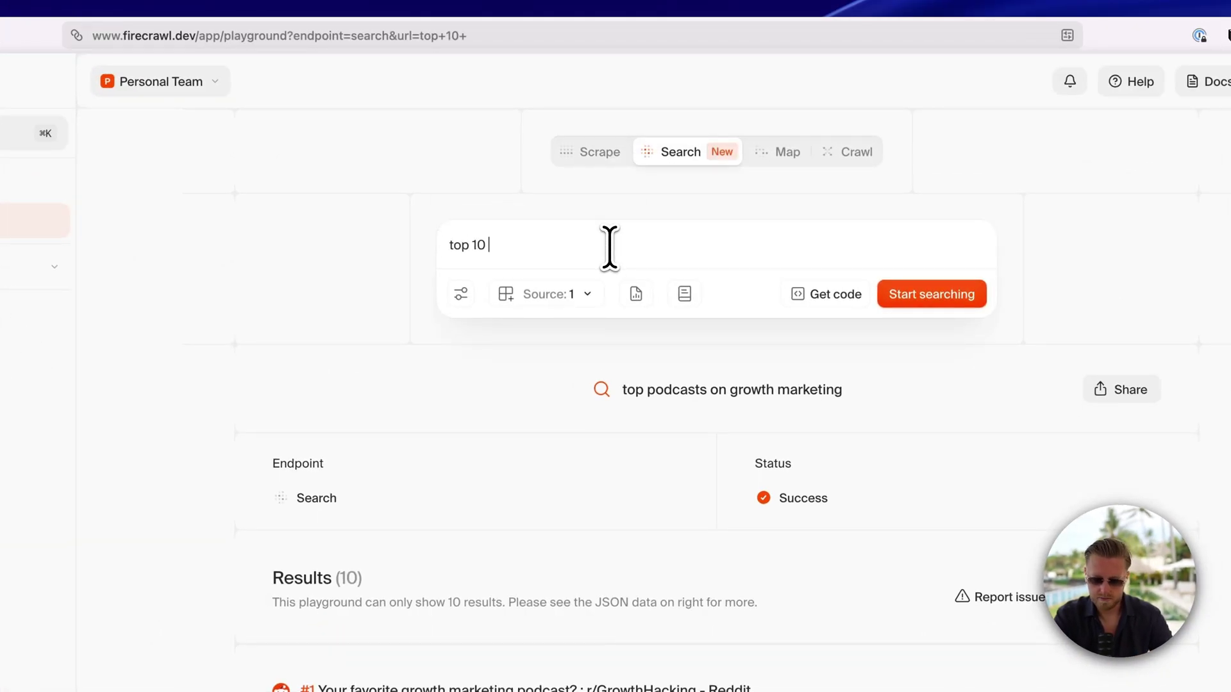
pyautogui.write('ts on life freedom')
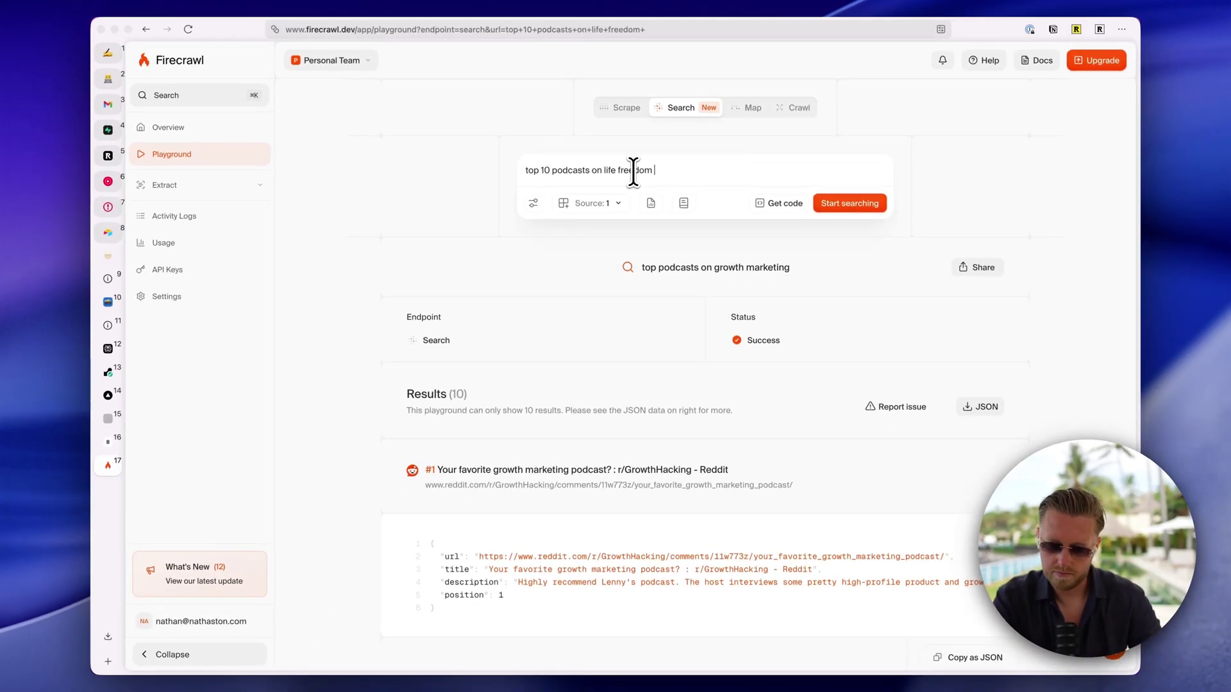
pyautogui.press('Return')
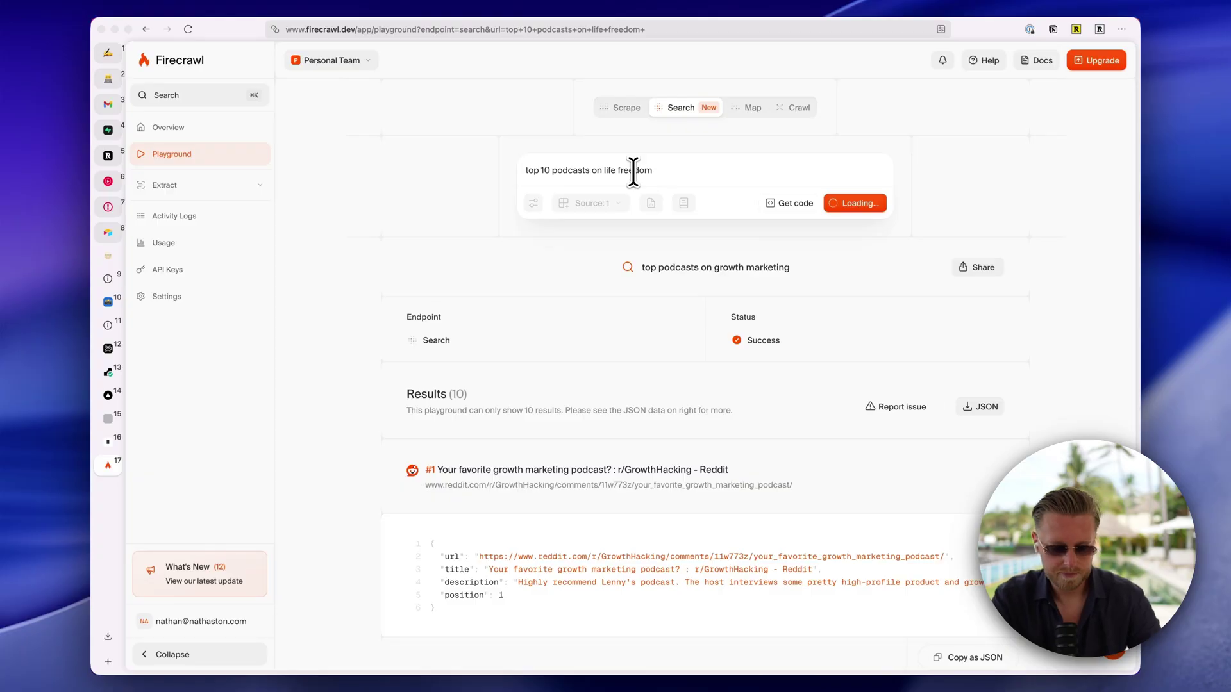
pyautogui.scroll(-3, 583, 270)
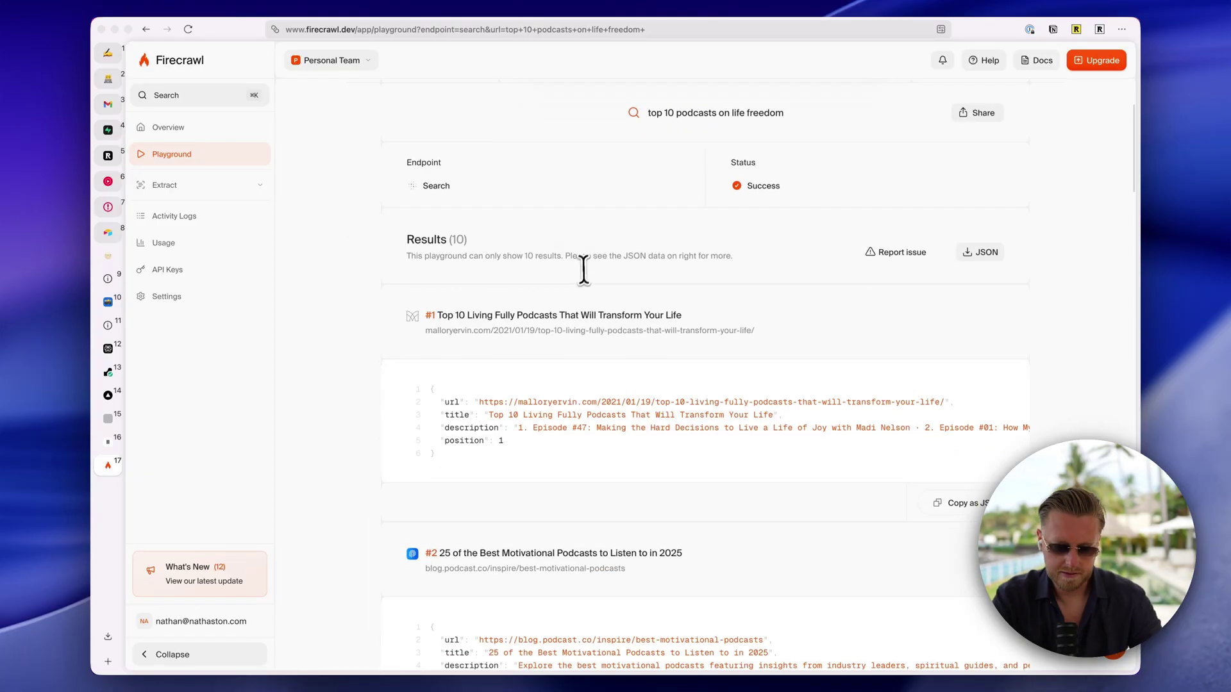
pyautogui.scroll(-3, 570, 440)
pyautogui.scroll(6, 539, 431)
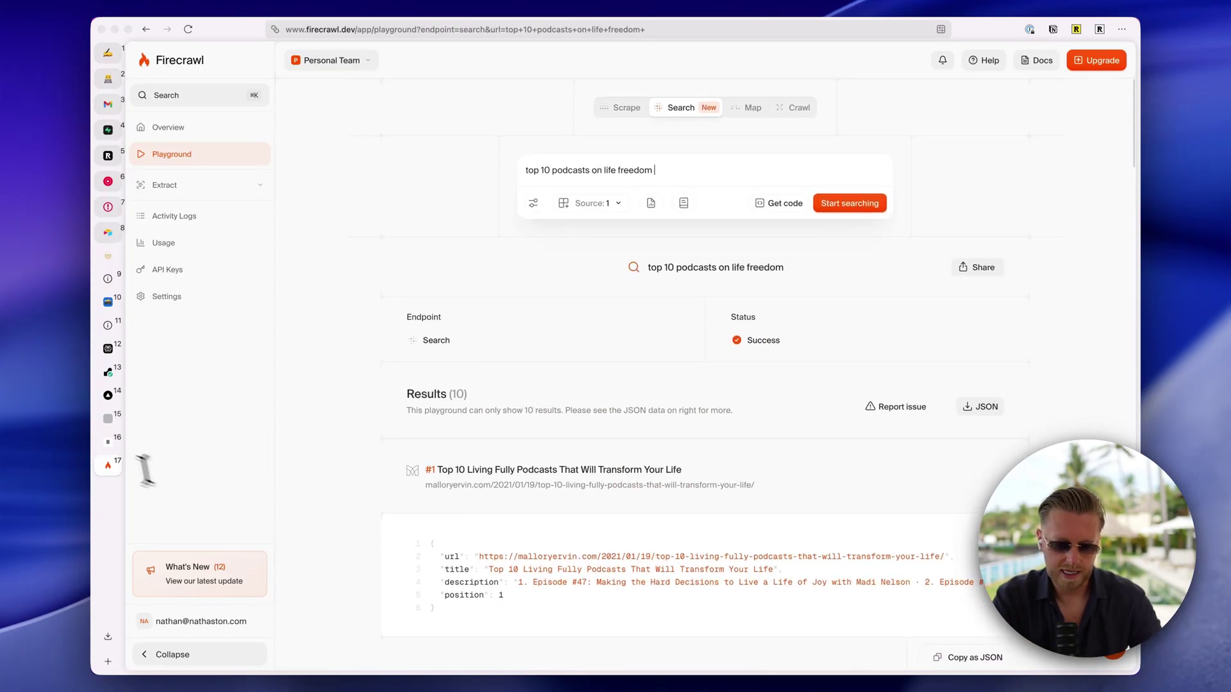
# Check the agent's MCP section, which has no servers yet, and browse the available servers to add.
pyautogui.click(109, 442)
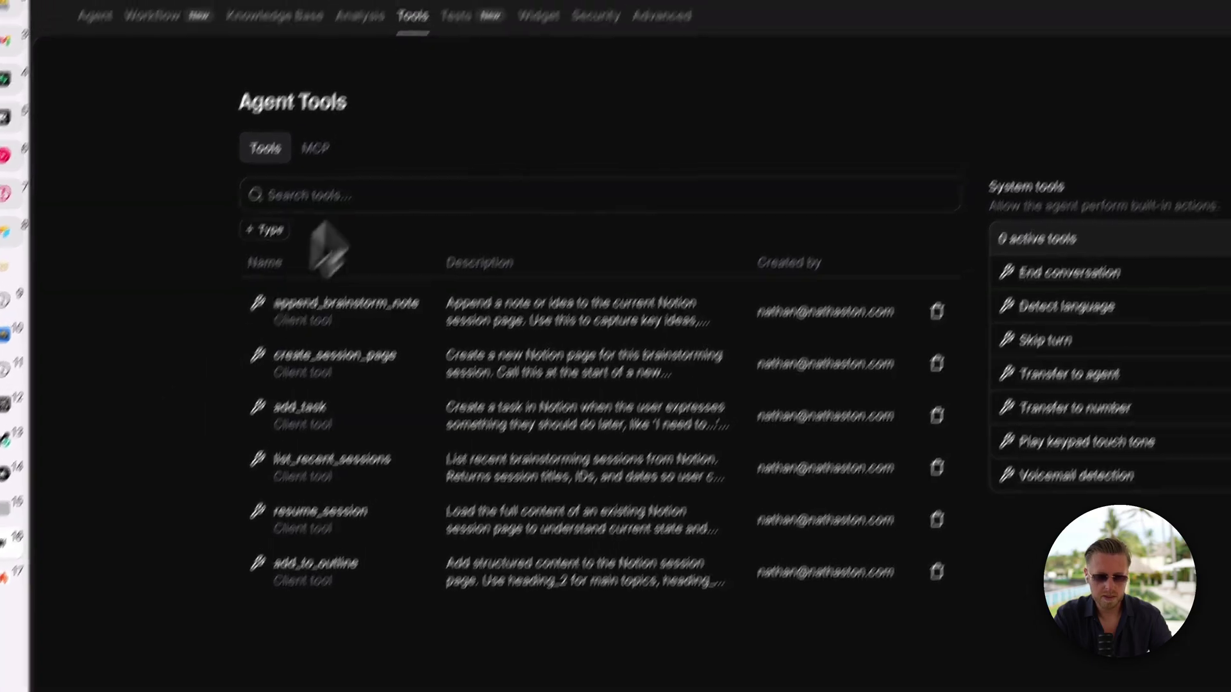
pyautogui.click(355, 40)
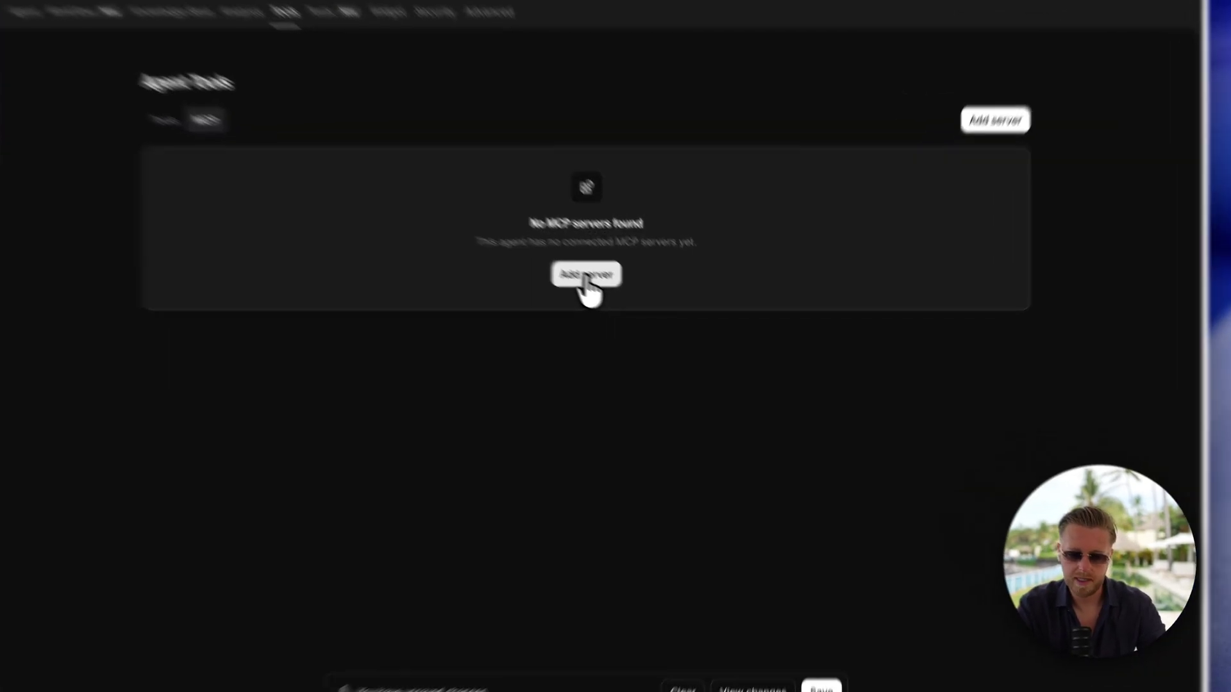
pyautogui.click(630, 307)
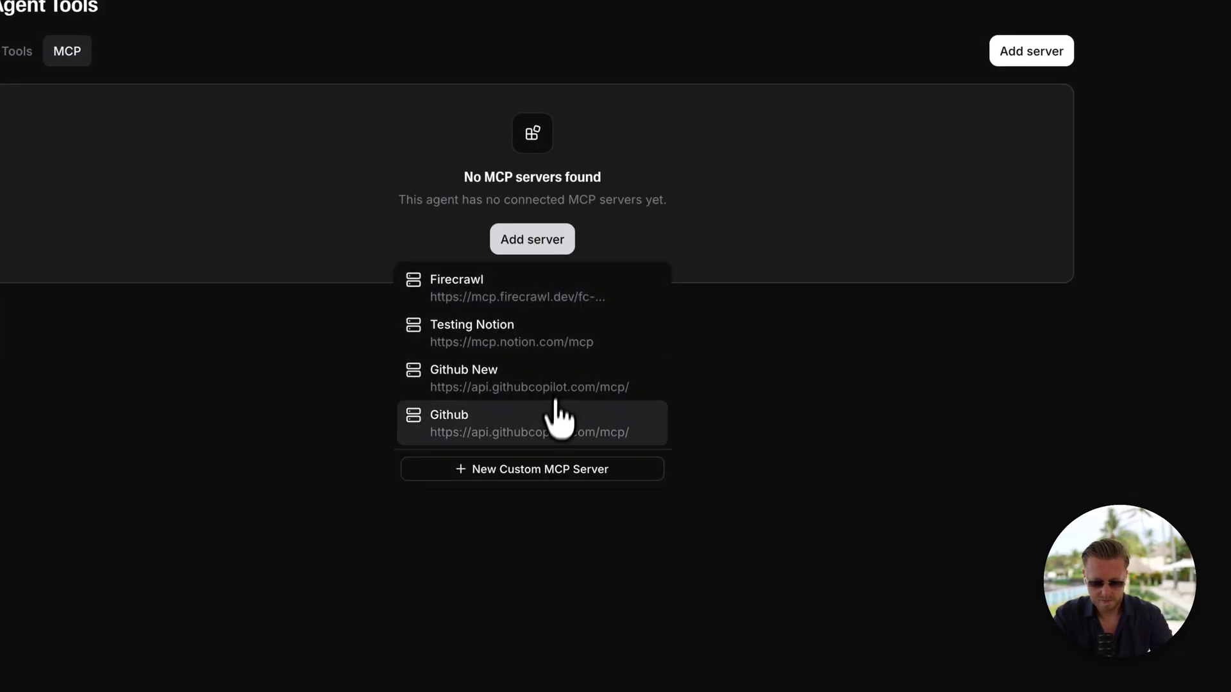
pyautogui.click(1129, 253)
pyautogui.click(974, 186)
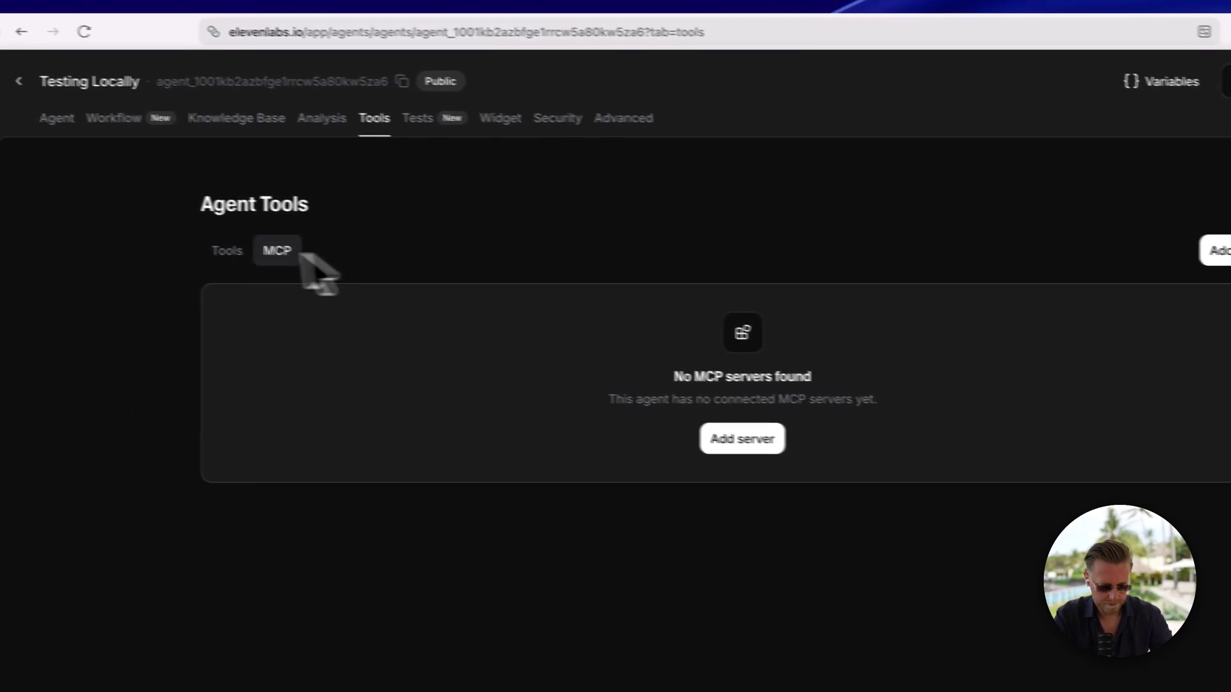
# Reach the Integrations page listing Firecrawl, Testing Notion, Github New and Github, previewing Add integration.
pyautogui.click(40, 206)
pyautogui.click(1019, 256)
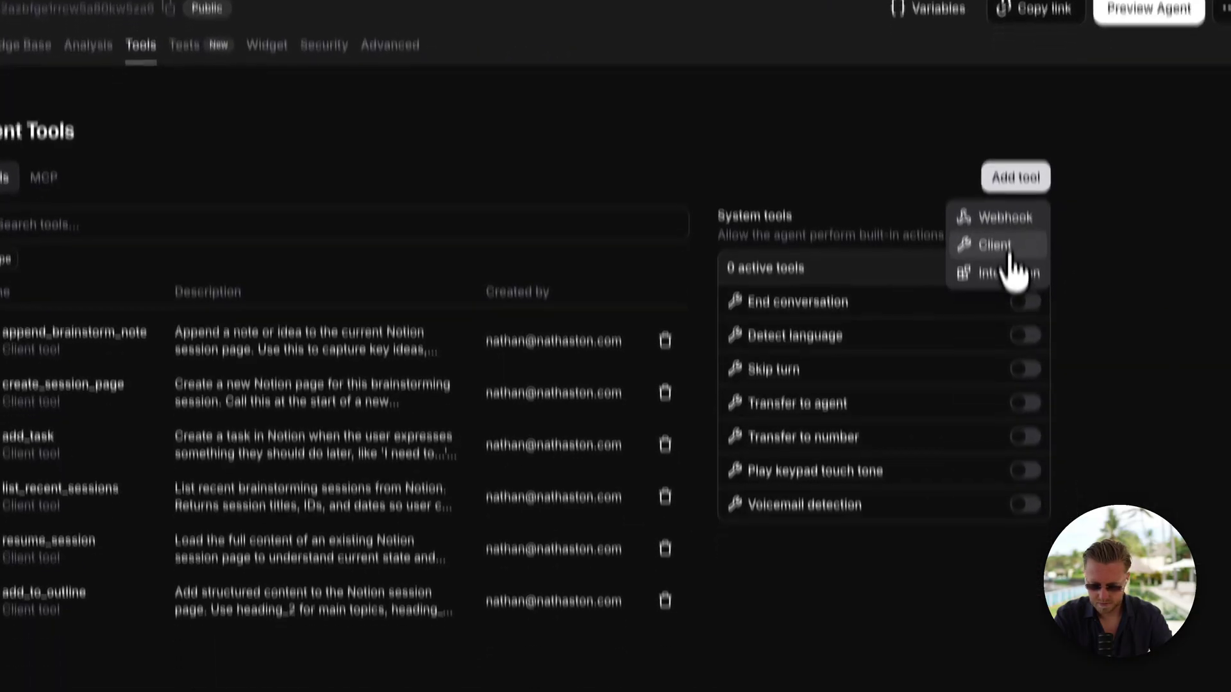
pyautogui.click(1040, 350)
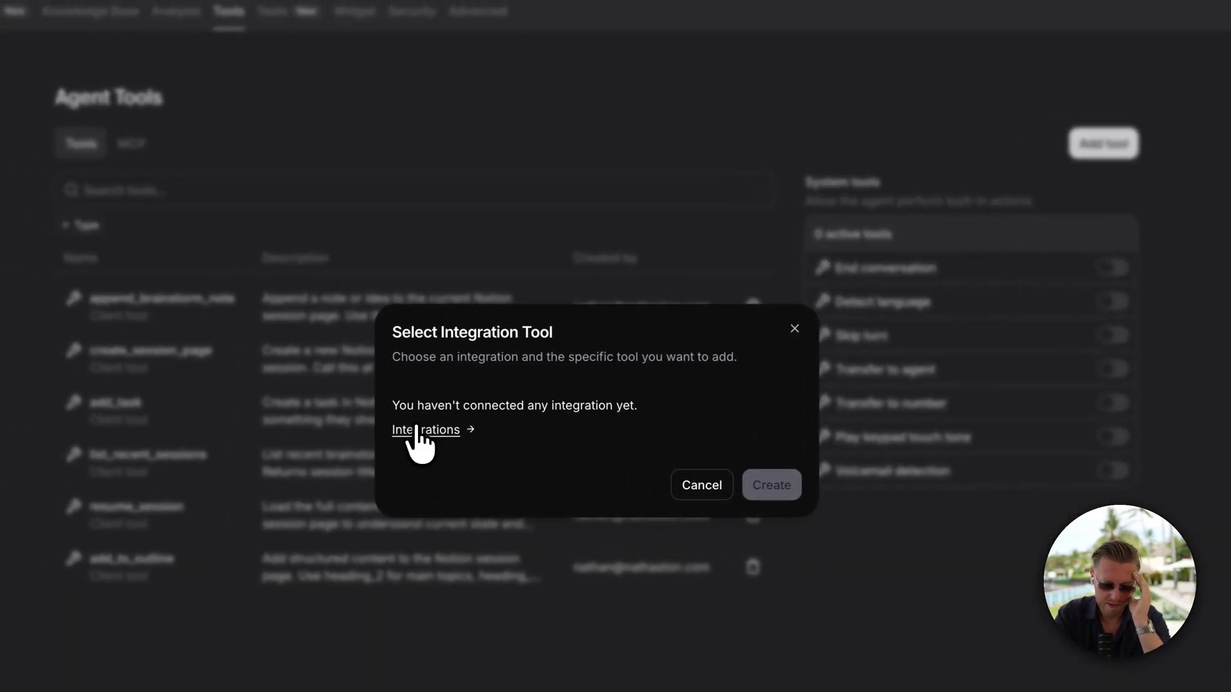
pyautogui.click(336, 411)
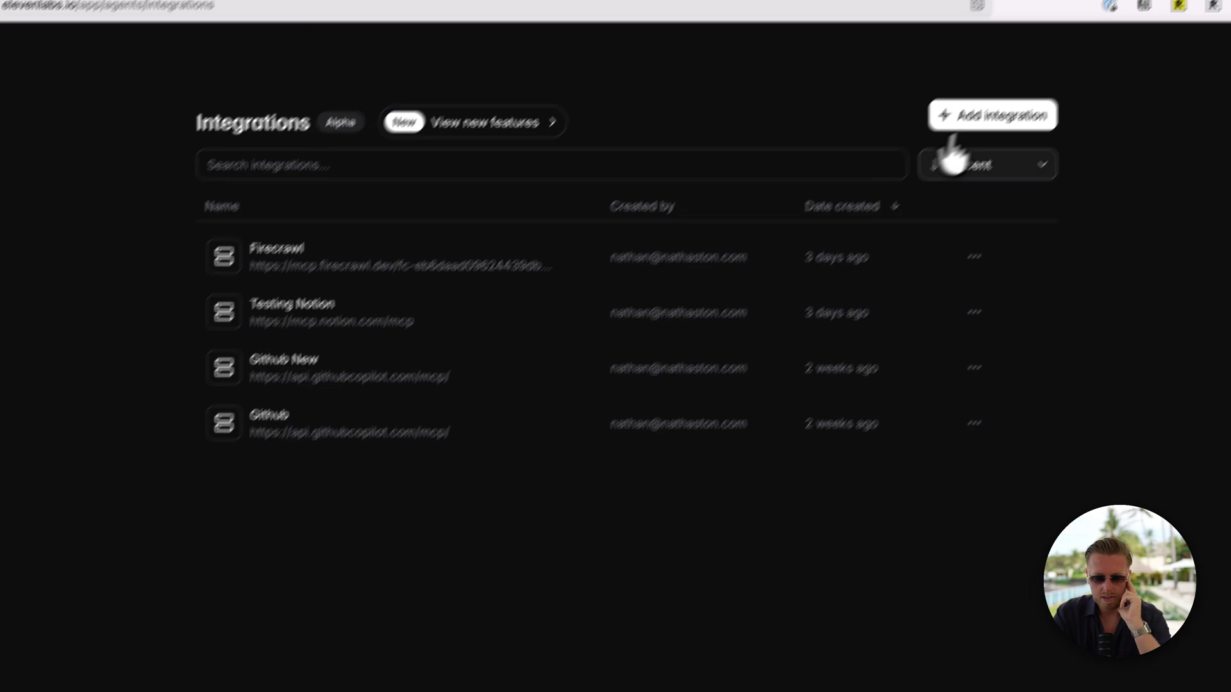
pyautogui.click(1080, 38)
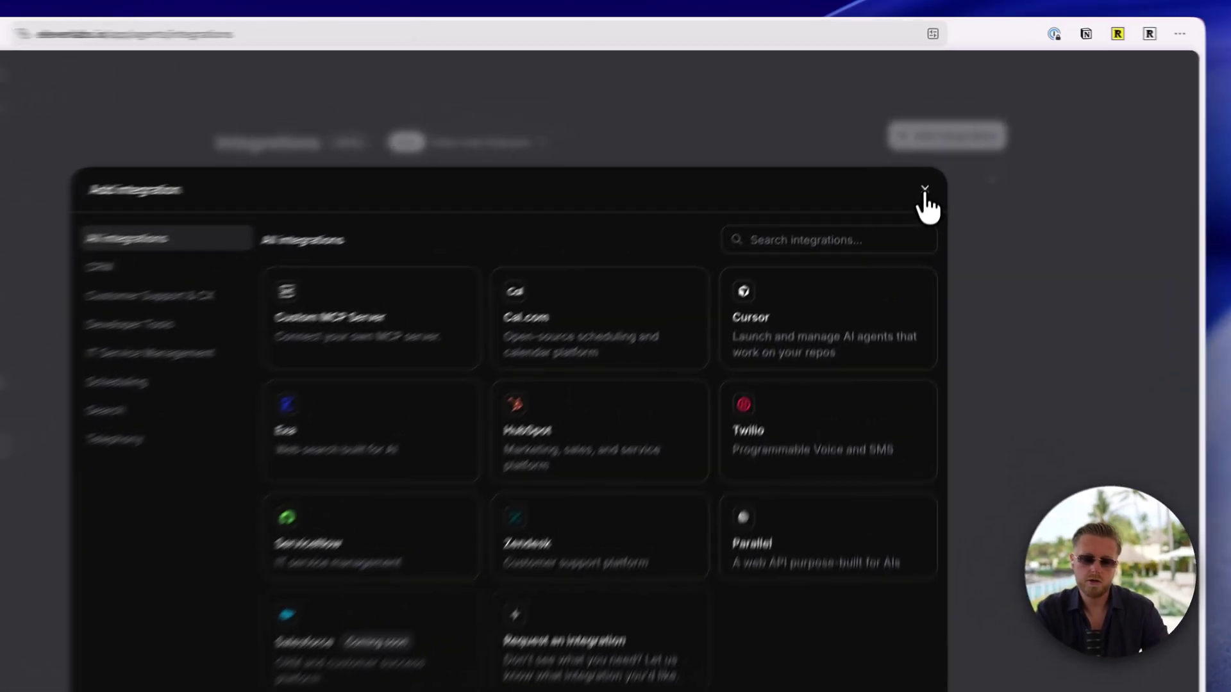
pyautogui.click(934, 143)
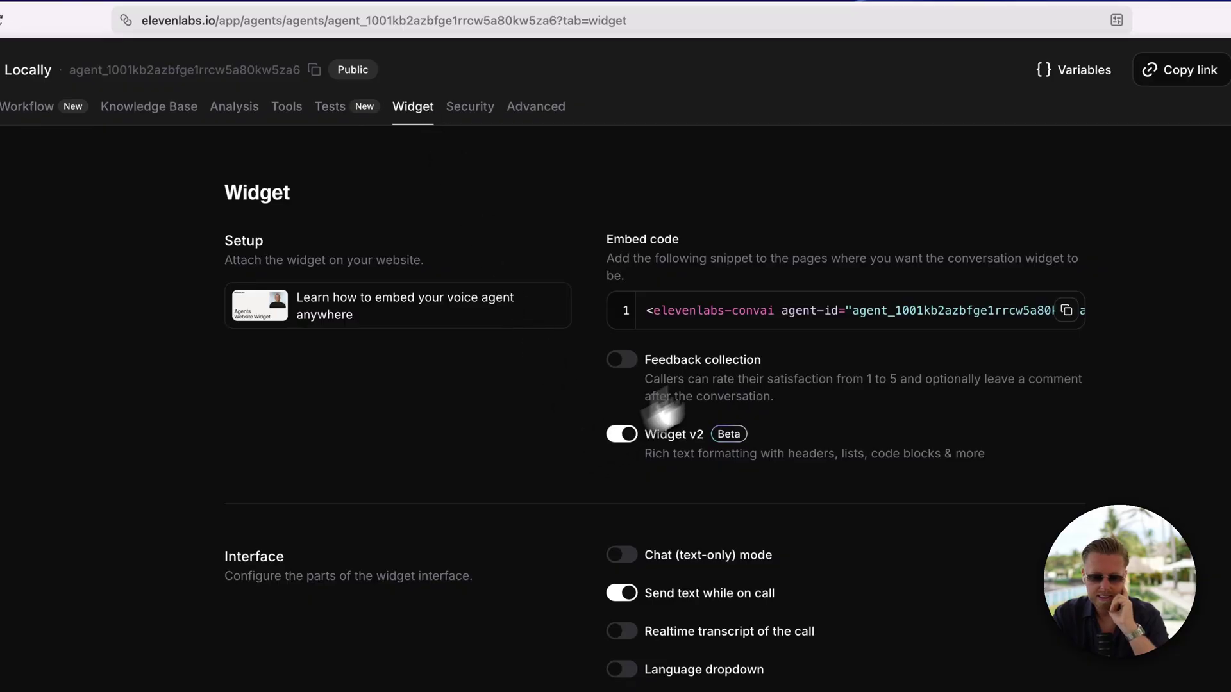
# Copy the agent's widget embed code to the clipboard.
pyautogui.hscroll(5, 763, 310)
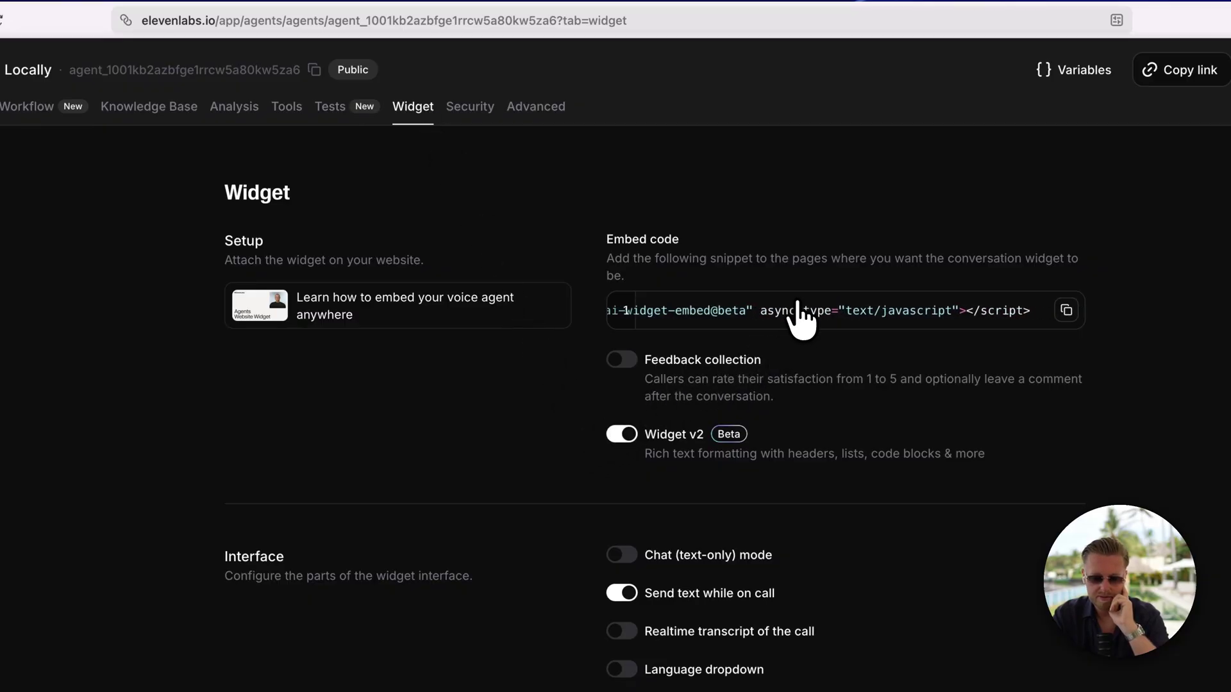
pyautogui.click(1066, 311)
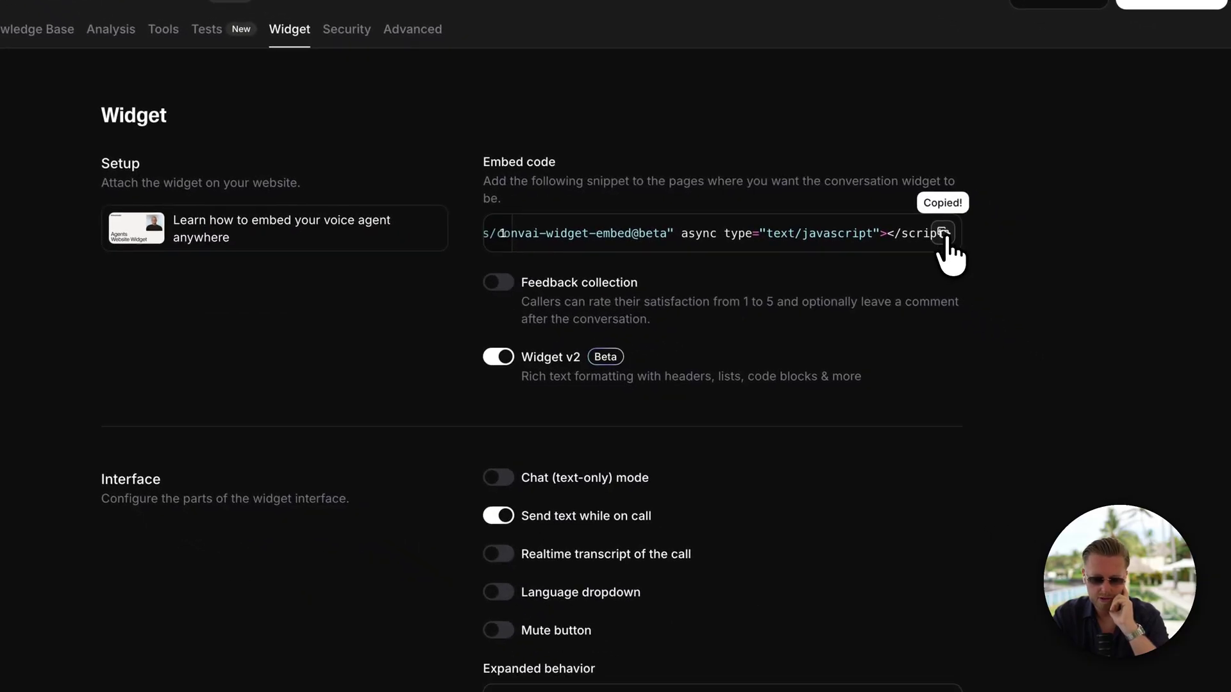
pyautogui.scroll(-7, 956, 445)
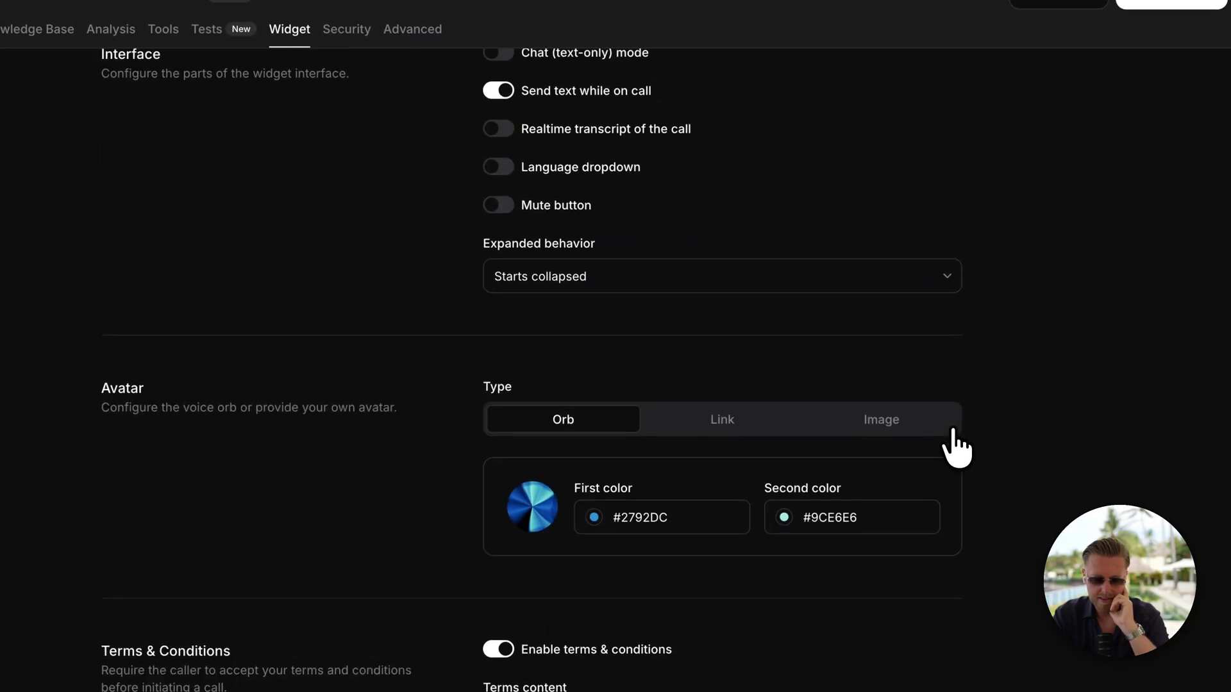
pyautogui.scroll(4, 956, 445)
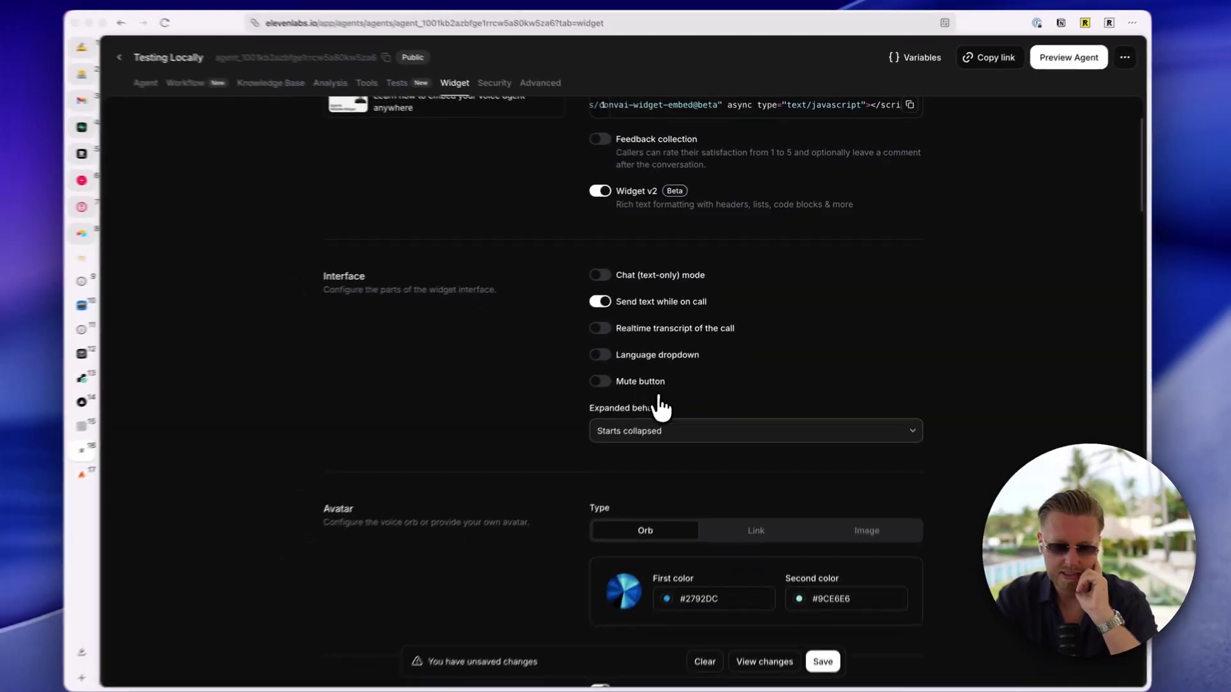
pyautogui.scroll(2, 589, 531)
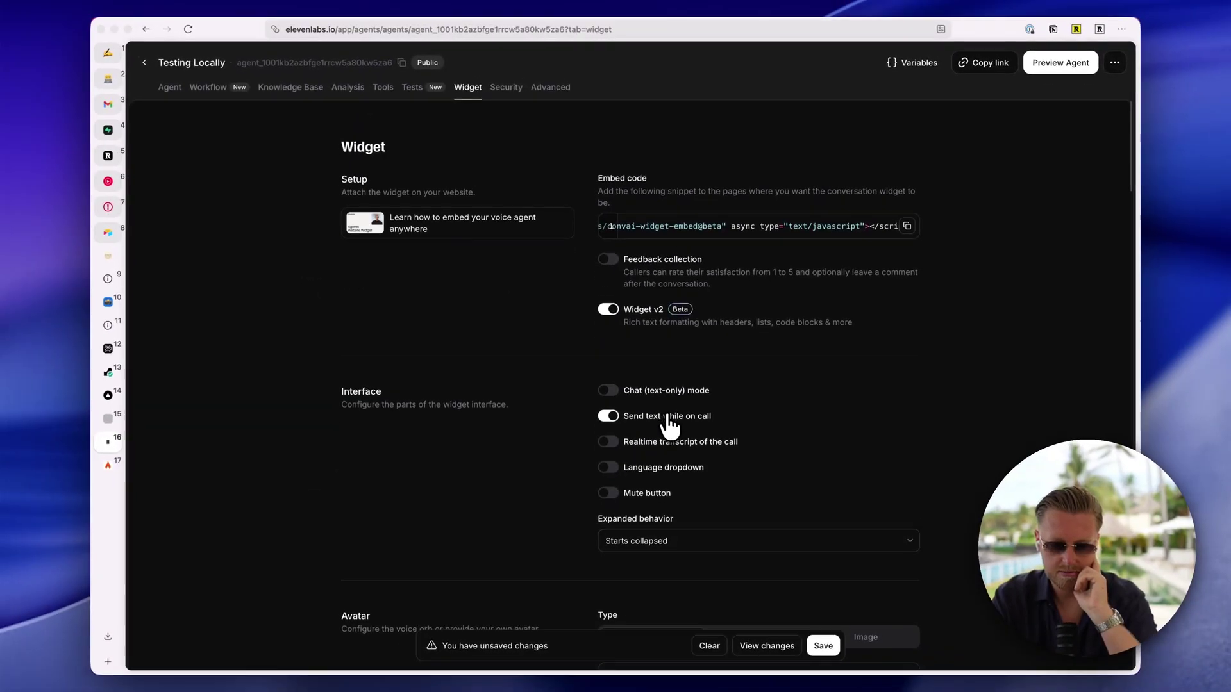
# Review the widget settings, then show the Testing Locally agent's Security settings.
pyautogui.scroll(-10, 591, 534)
pyautogui.scroll(-10, 670, 426)
pyautogui.scroll(15, 539, 165)
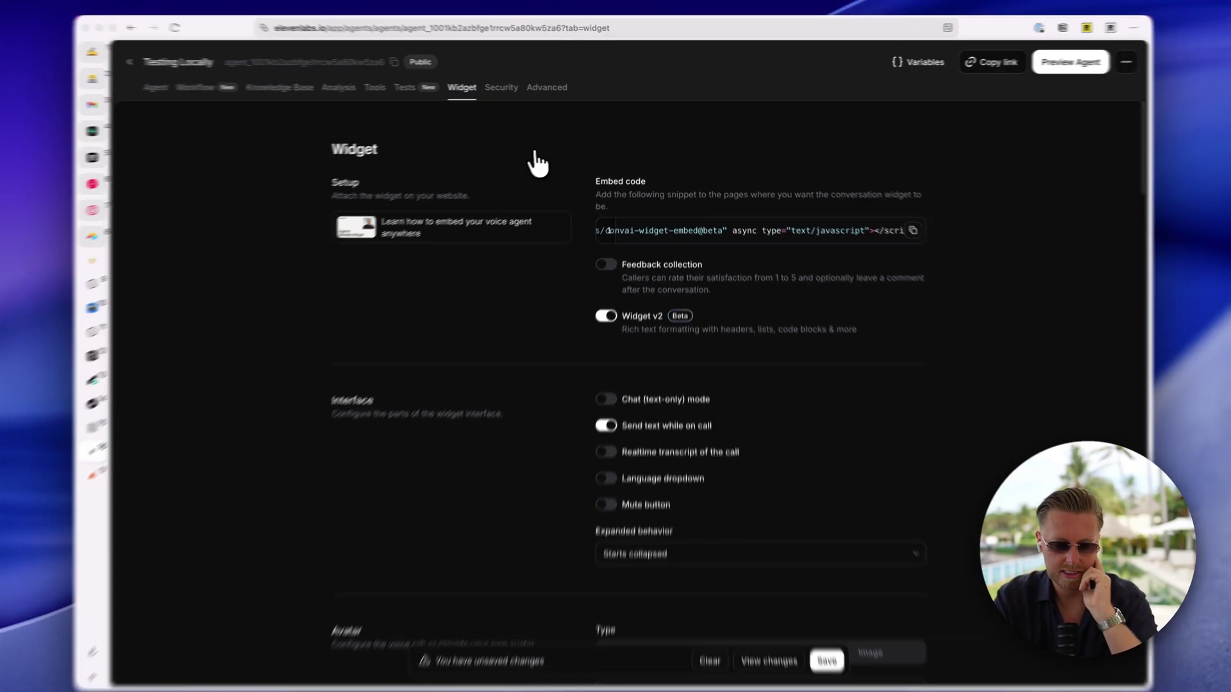
pyautogui.click(506, 88)
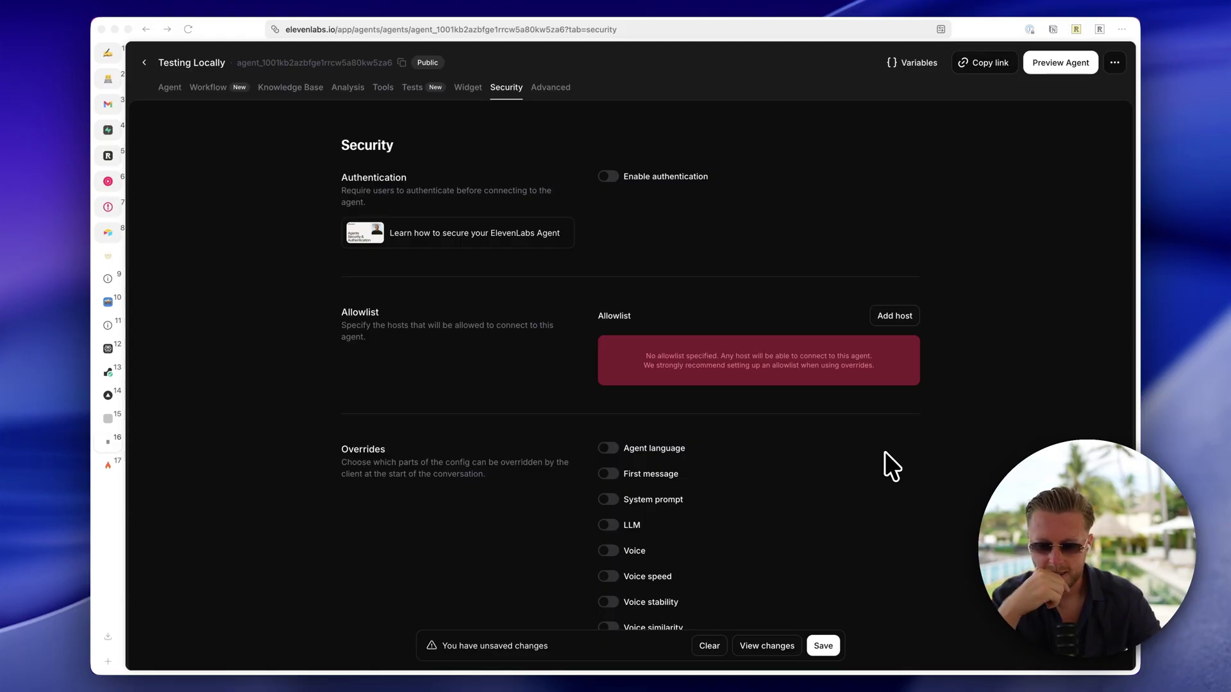
pyautogui.moveTo(1140, 406)
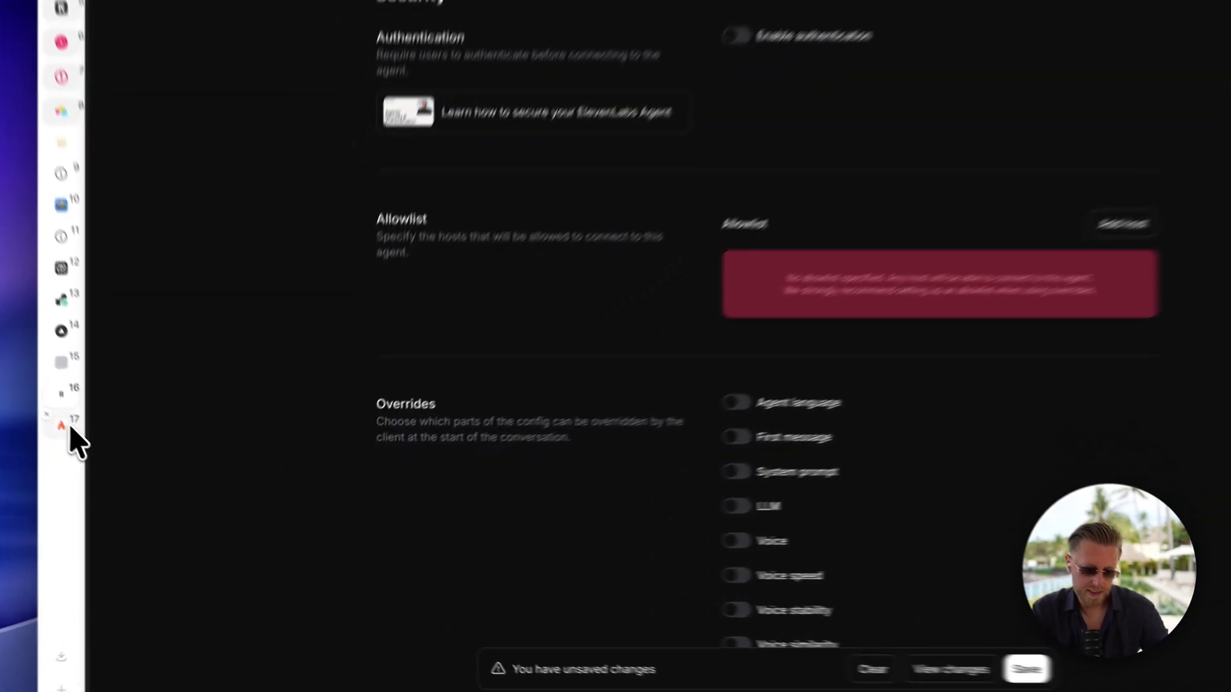
# Switch back to Firecrawl's 10 search results for 'top 10 podcasts on life freedom'.
pyautogui.click(108, 465)
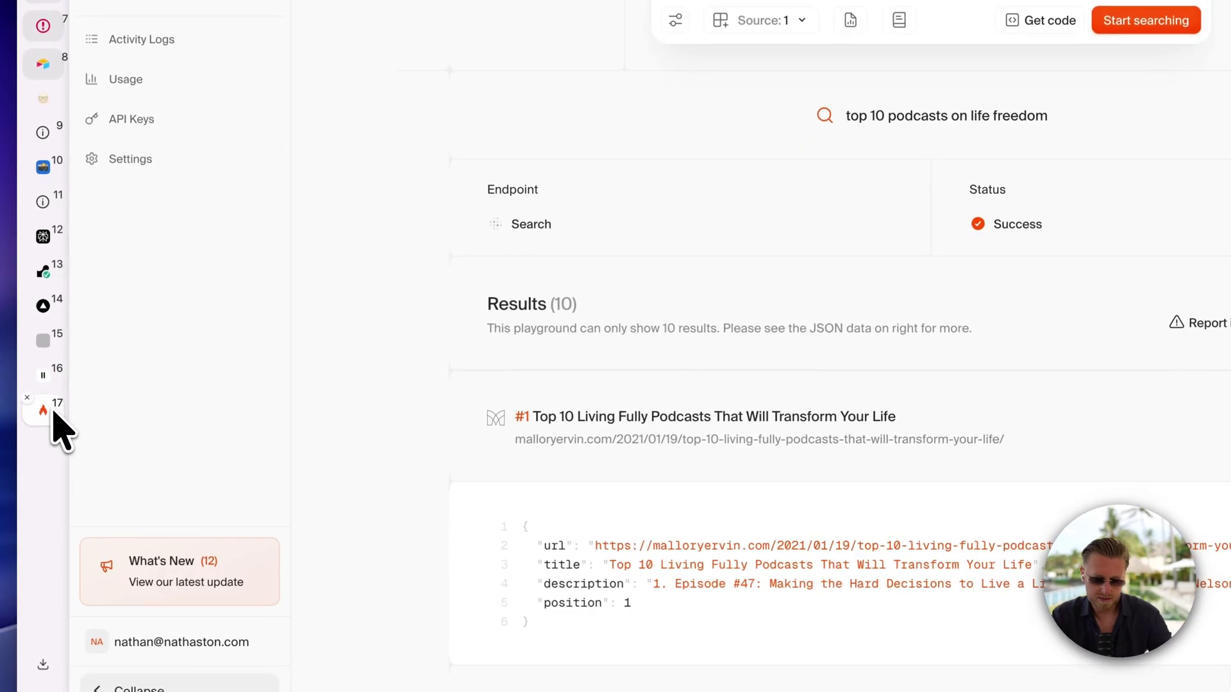